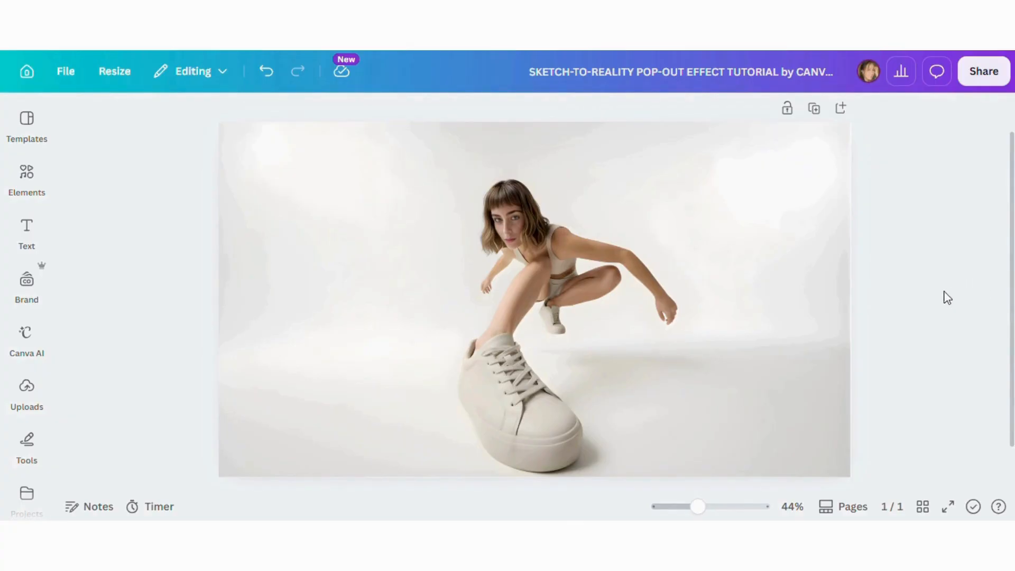
# Insert the recently used torn paper hole graphic with the black opening onto the page.
pyautogui.click(28, 177)
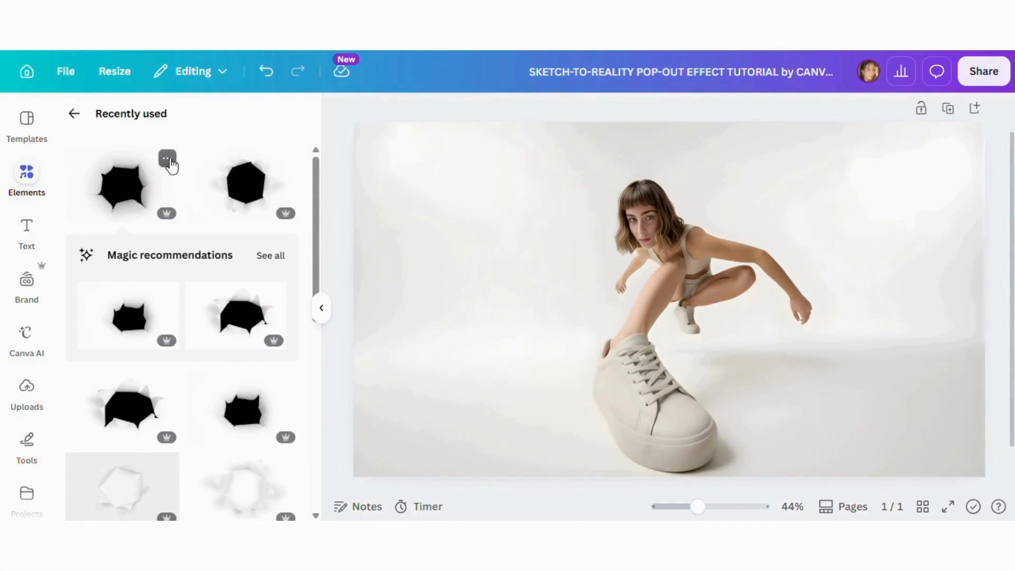
pyautogui.click(168, 160)
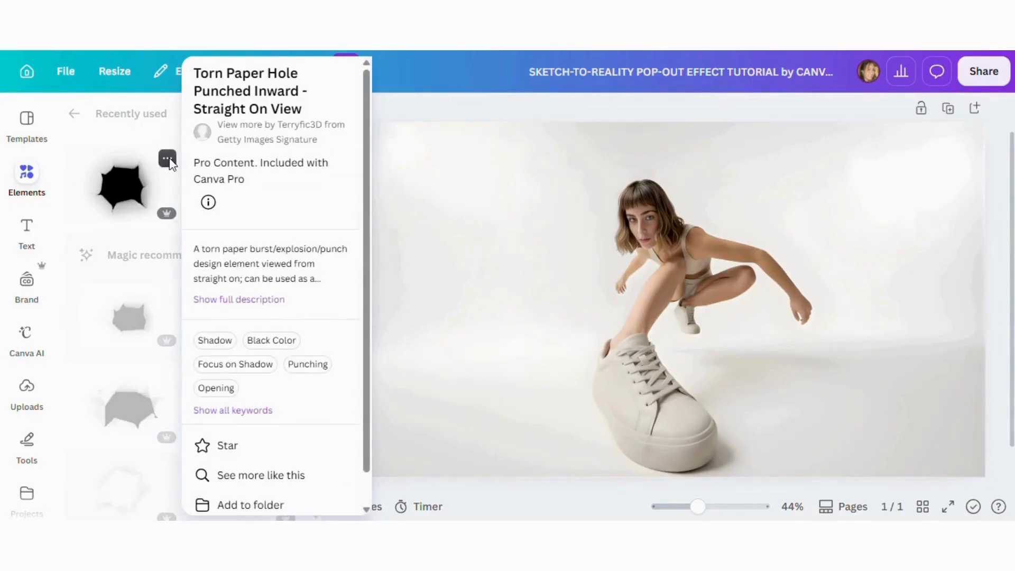
pyautogui.click(125, 179)
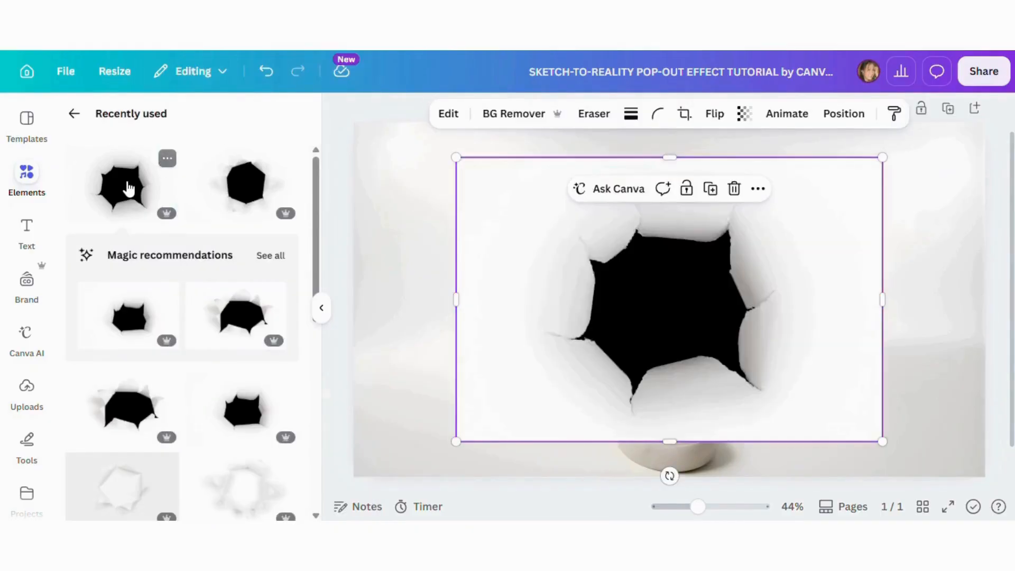
pyautogui.click(323, 313)
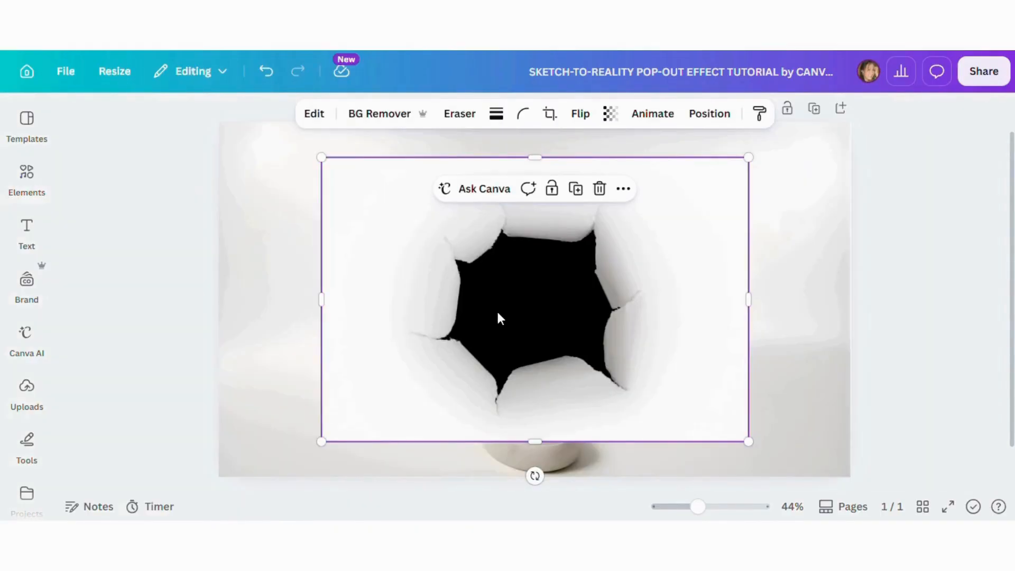
# Make the torn paper hole graphic semi-transparent so the woman photo beneath it can serve as a placement guide.
pyautogui.click(615, 123)
pyautogui.moveTo(647, 179); pyautogui.dragTo(574, 176)
pyautogui.click(691, 350)
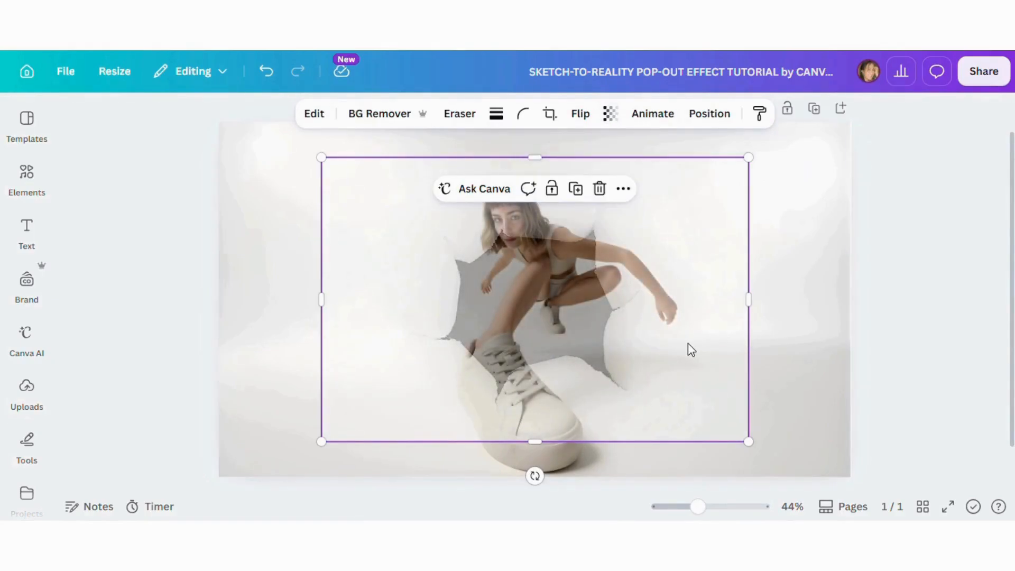
# Shrink the torn paper hole graphic and position its opening around the crouching woman's body and legs.
pyautogui.moveTo(691, 350); pyautogui.dragTo(693, 320)
pyautogui.scroll(1, 698, 320)
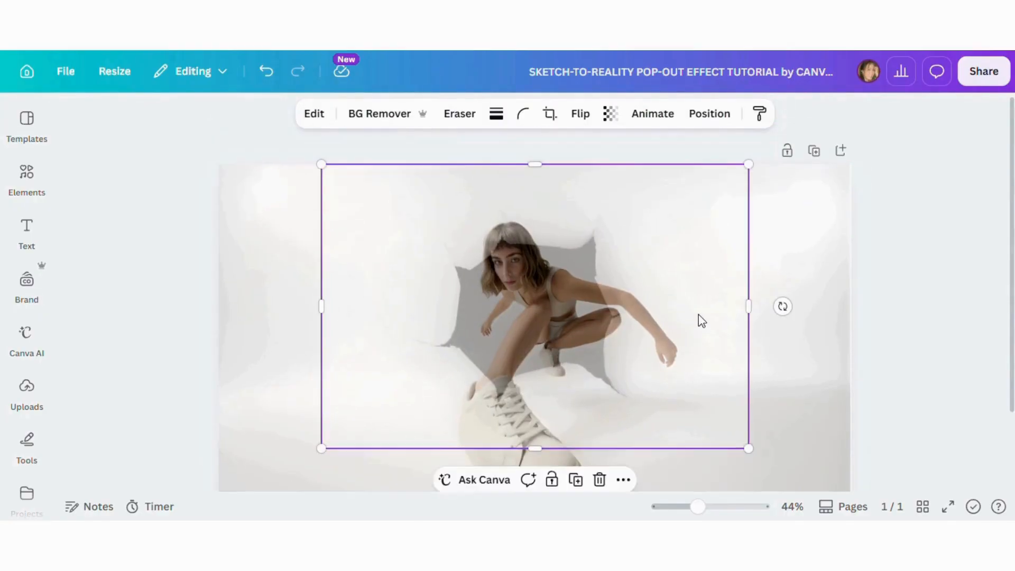
pyautogui.moveTo(749, 167); pyautogui.dragTo(676, 236)
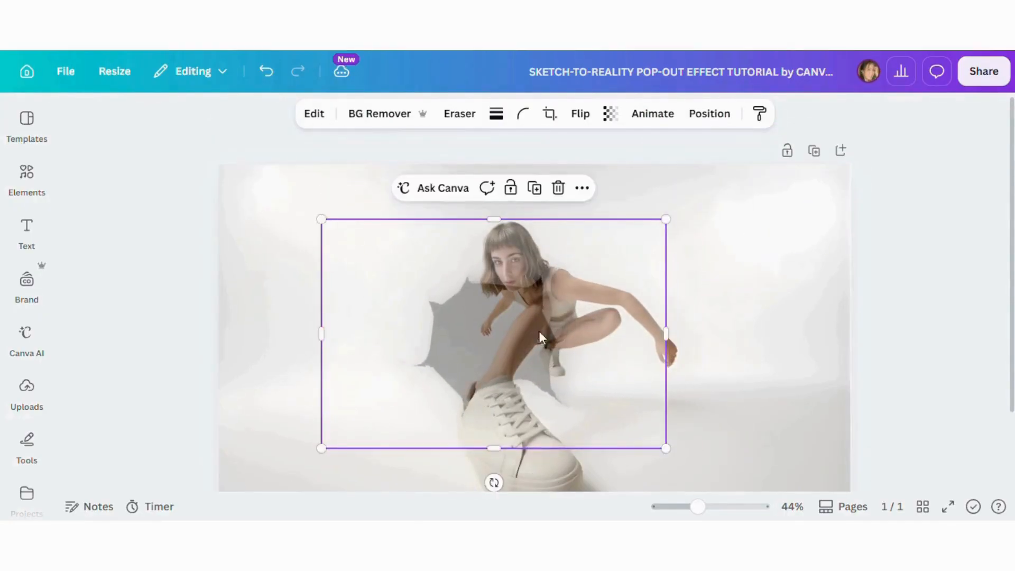
pyautogui.moveTo(541, 335); pyautogui.dragTo(598, 332)
pyautogui.moveTo(698, 506); pyautogui.dragTo(714, 507)
pyautogui.moveTo(882, 136); pyautogui.dragTo(894, 128)
pyautogui.scroll(-1, 839, 187)
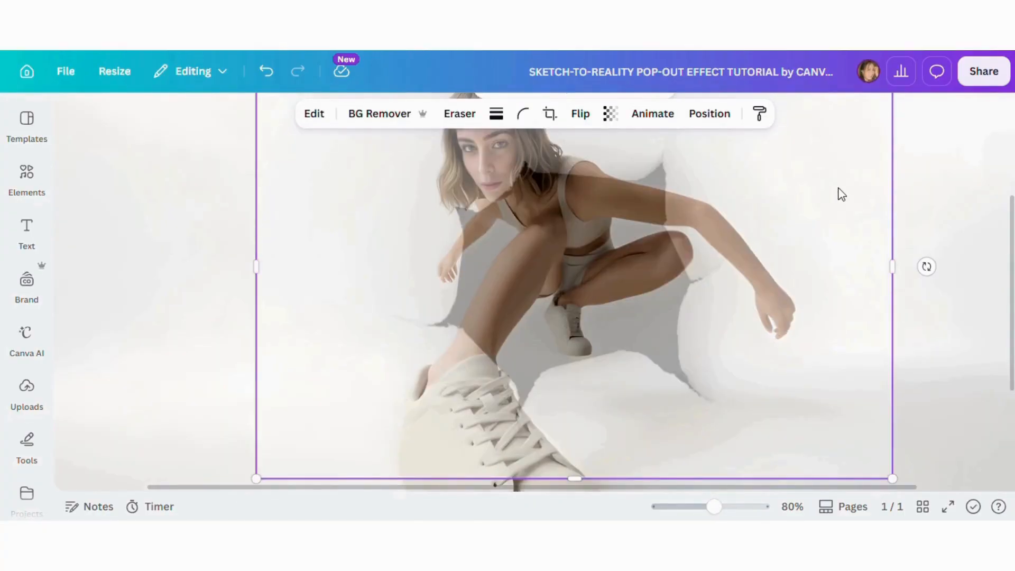
pyautogui.scroll(1, 837, 190)
pyautogui.moveTo(714, 507); pyautogui.dragTo(693, 506)
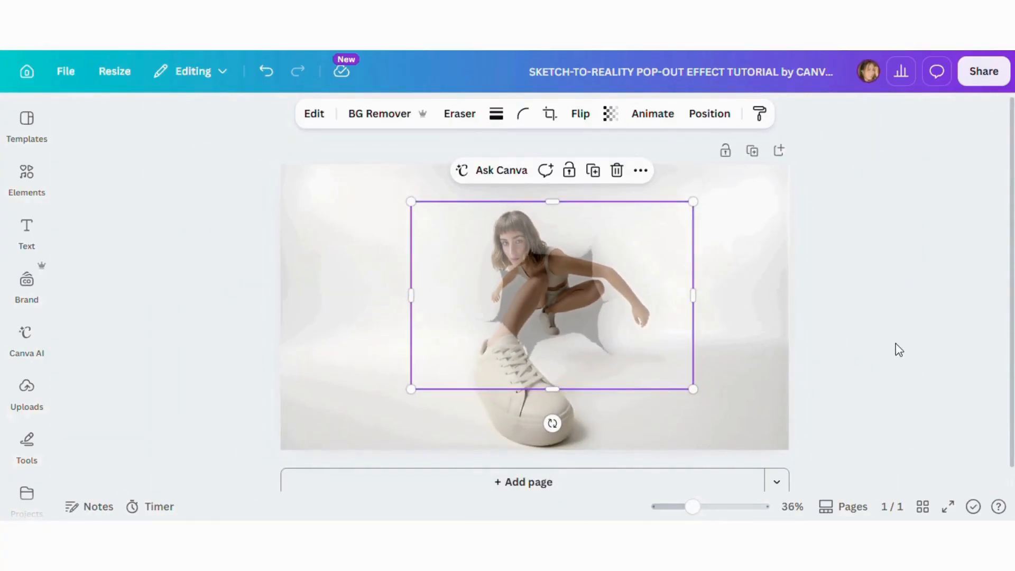
# Restore the torn paper hole graphic's transparency value to 100.
pyautogui.click(903, 350)
pyautogui.click(574, 312)
pyautogui.click(610, 114)
pyautogui.moveTo(573, 173); pyautogui.dragTo(651, 174)
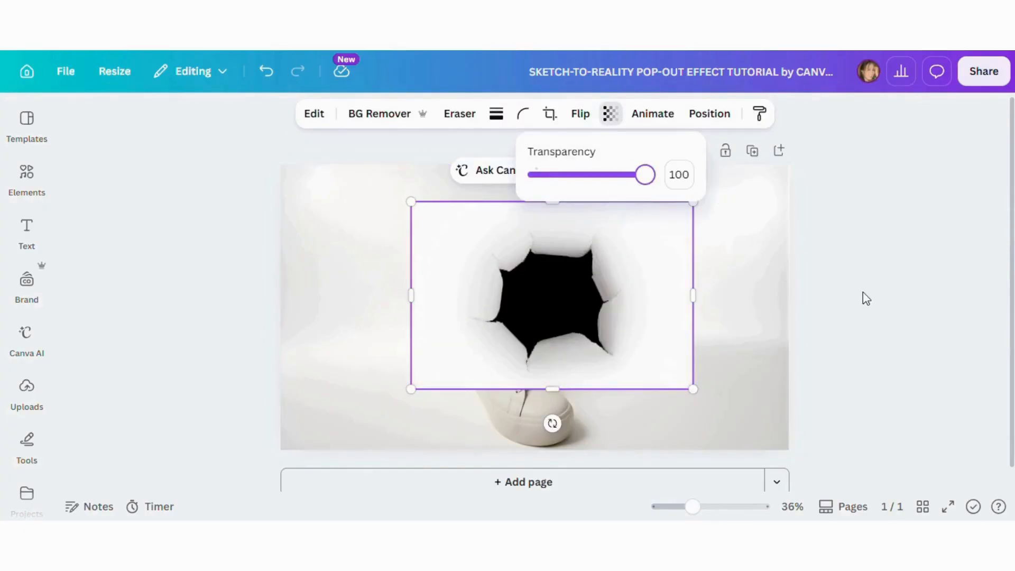
# Delete the woman photo so only the torn paper hole remains on the white page.
pyautogui.click(780, 258)
pyautogui.moveTo(756, 249); pyautogui.dragTo(809, 222)
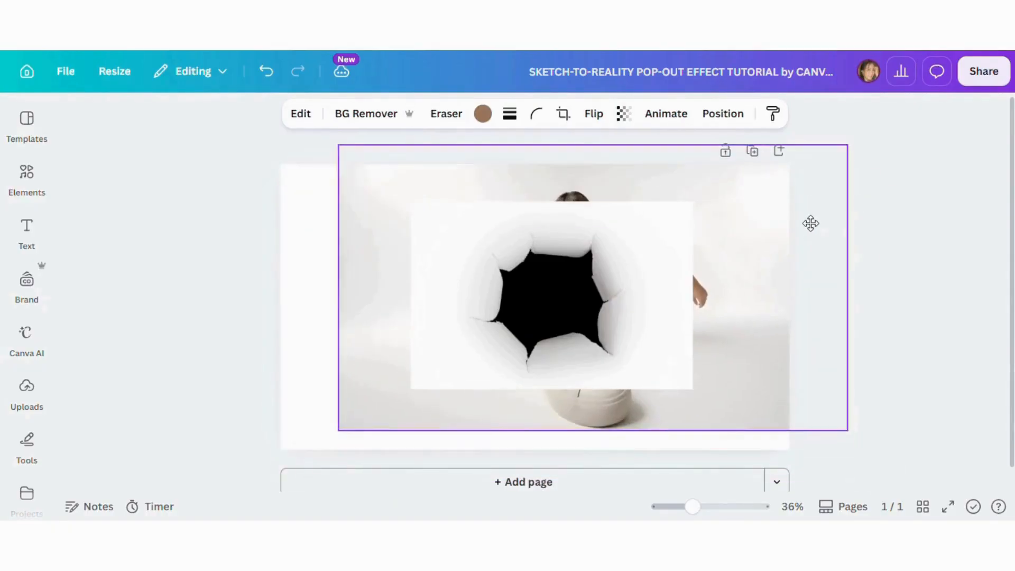
pyautogui.rightClick(783, 245)
pyautogui.click(828, 194)
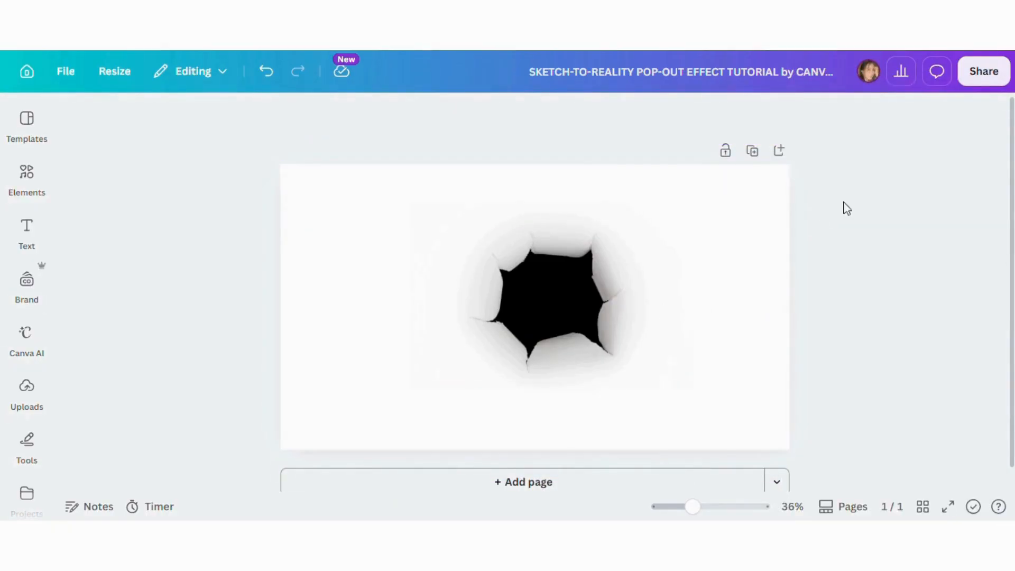
# Download the torn hole page as a PNG at size 3, keeping the suggested file name.
pyautogui.click(984, 74)
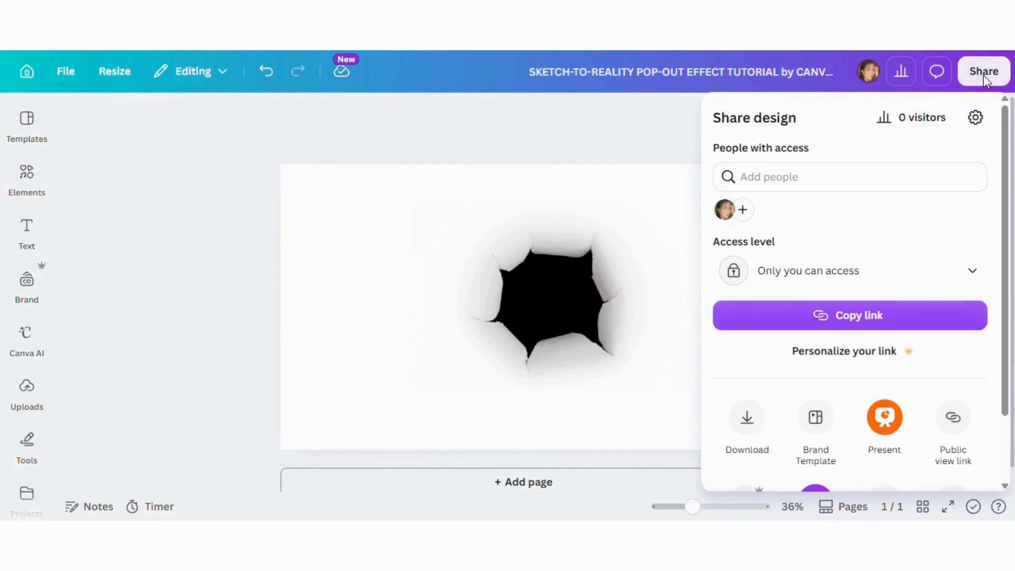
pyautogui.click(727, 423)
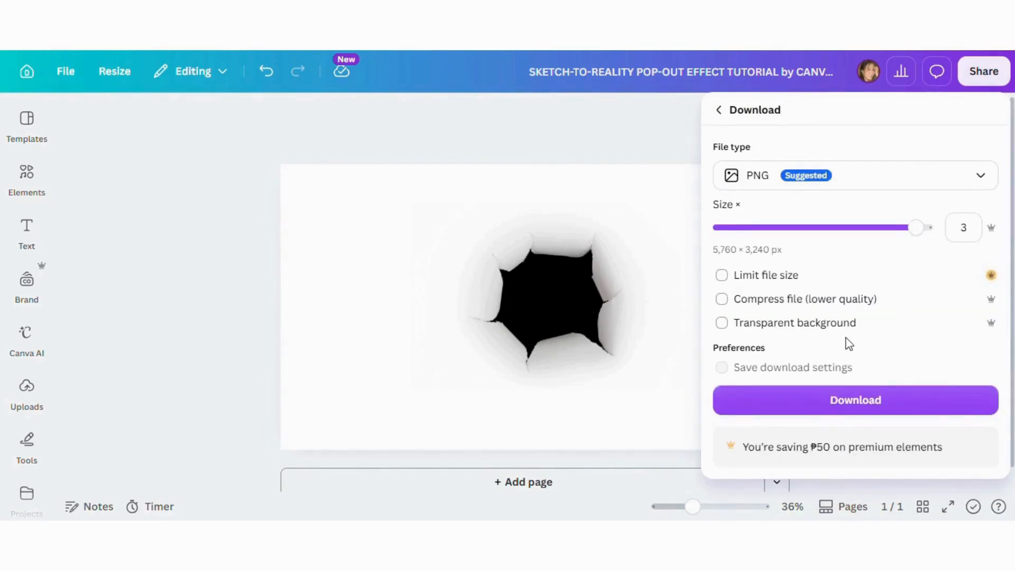
pyautogui.click(868, 401)
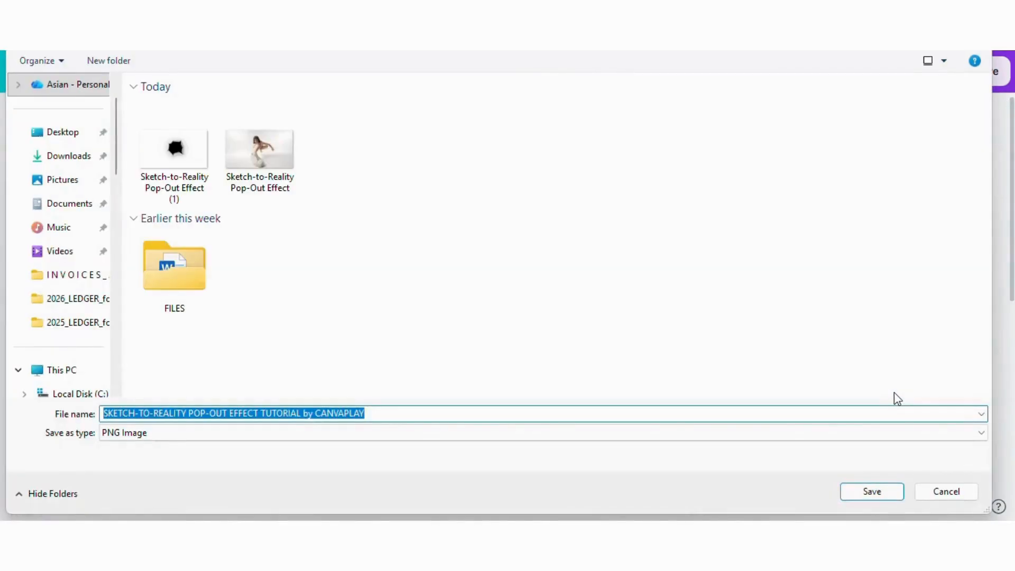
pyautogui.click(872, 492)
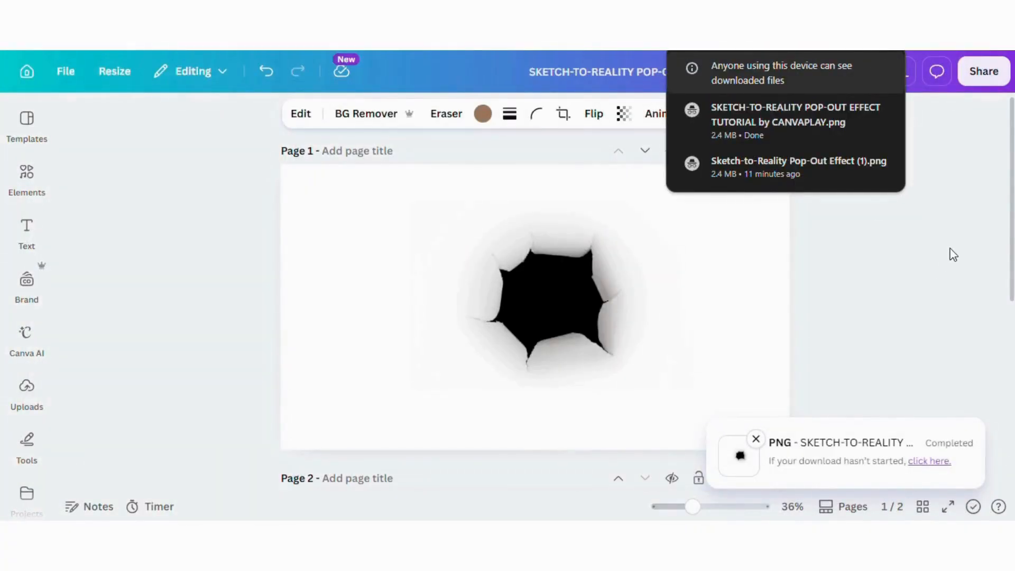
pyautogui.click(951, 249)
pyautogui.click(952, 248)
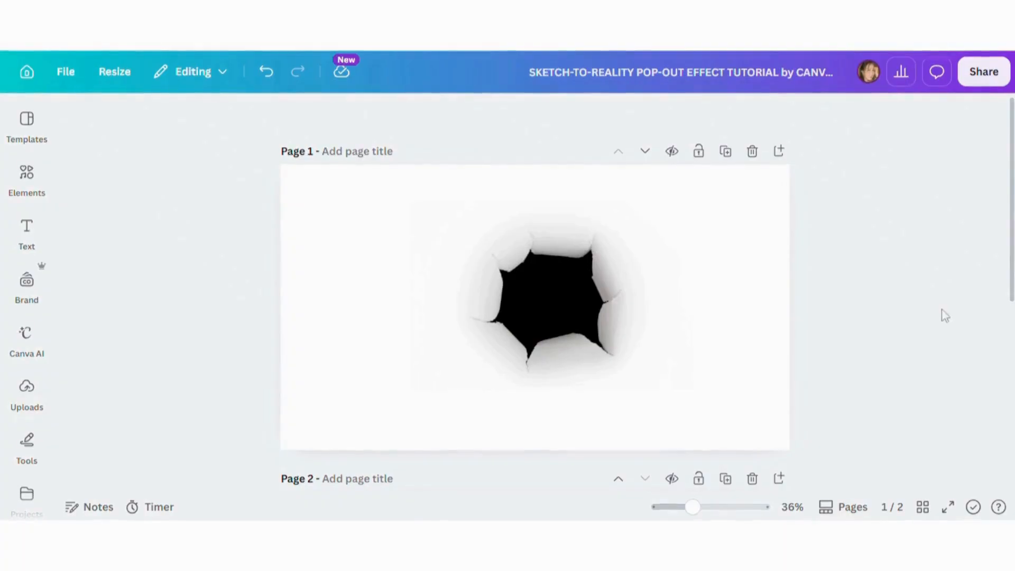
# Upload the image file "Sketch-to-Reality Pop-Out Effect (1)" to the media library.
pyautogui.click(32, 394)
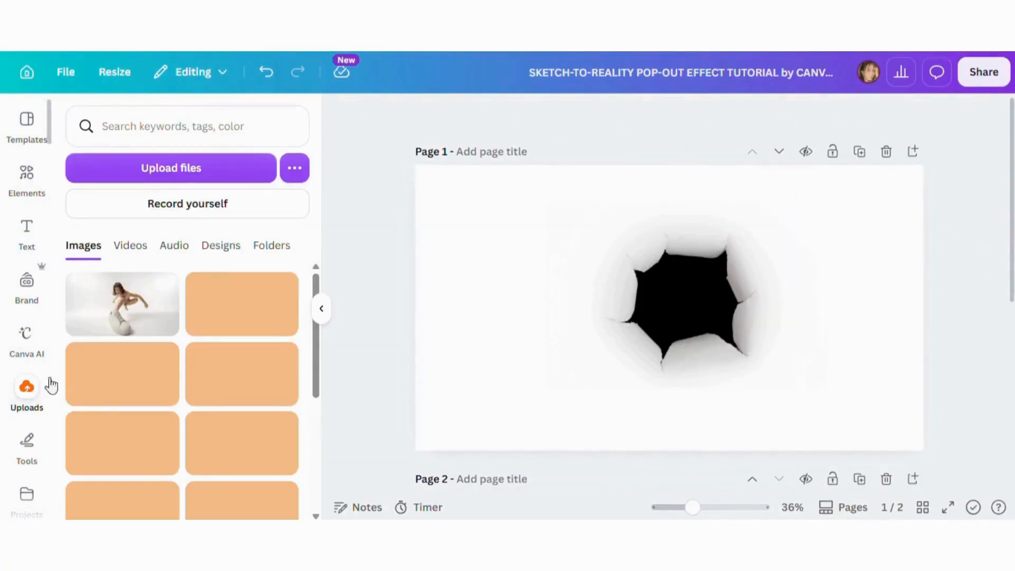
pyautogui.click(170, 174)
pyautogui.click(180, 164)
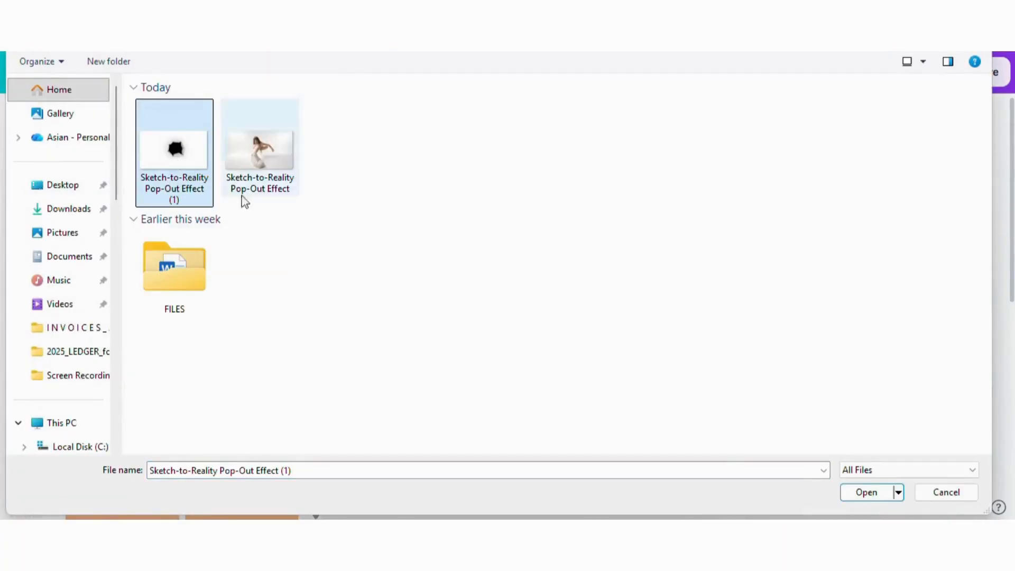
pyautogui.click(867, 492)
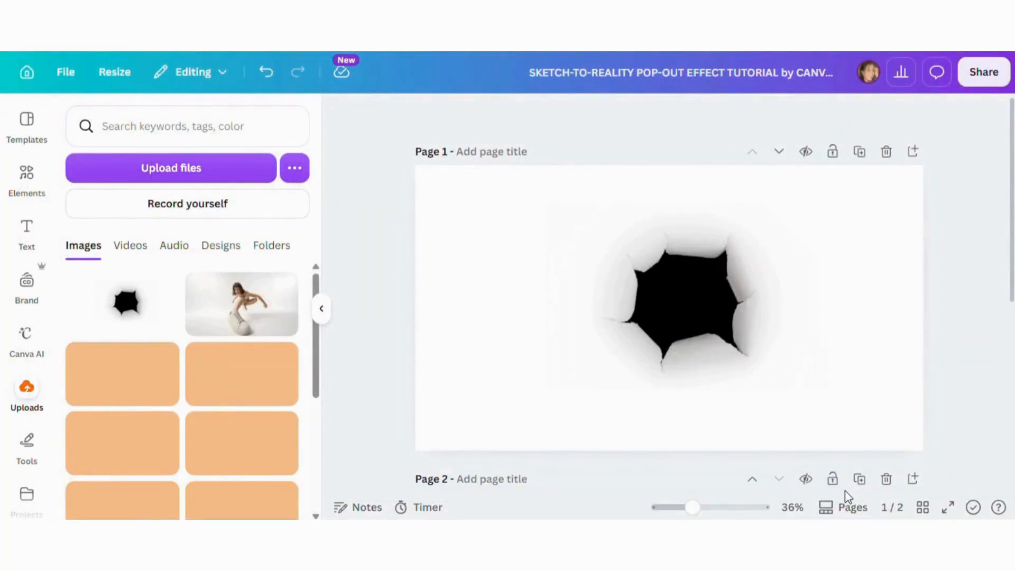
# Place the uploaded torn hole image on page 1 and delete the original hole graphic.
pyautogui.click(140, 319)
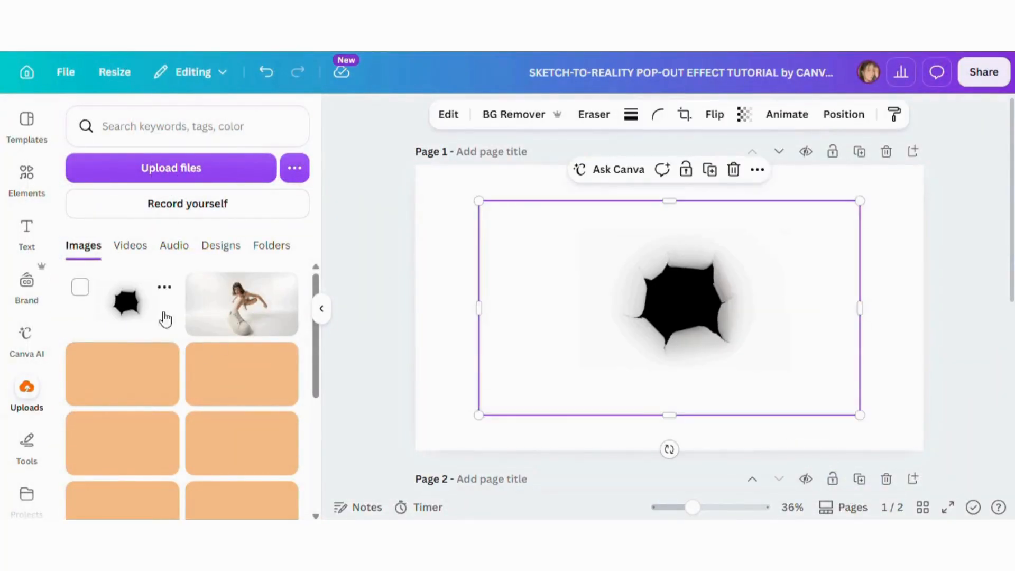
pyautogui.moveTo(562, 309); pyautogui.dragTo(558, 397)
pyautogui.click(759, 224)
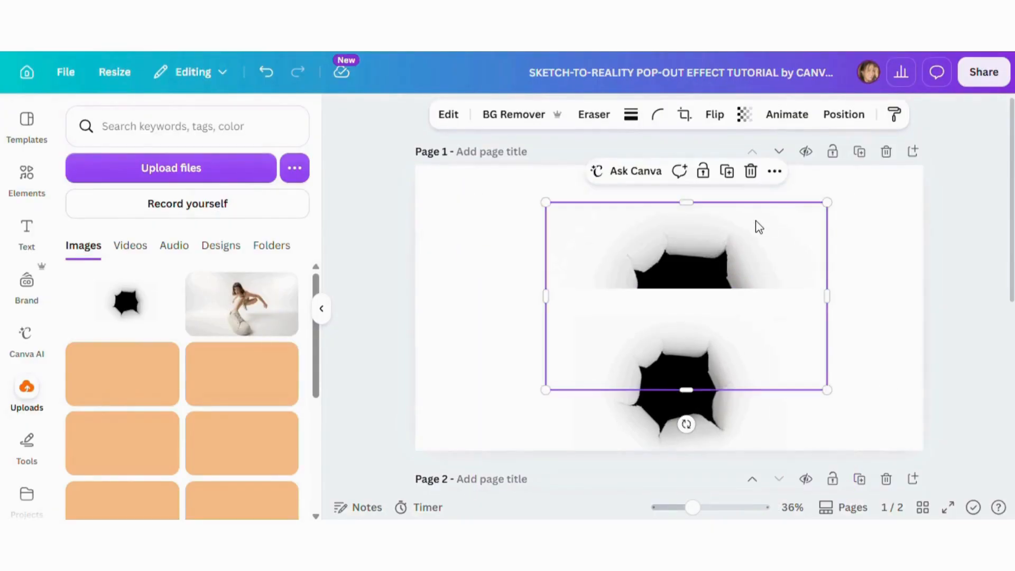
pyautogui.press('Delete')
# Align the uploaded torn hole image with the page corner and enlarge it to fill page 1.
pyautogui.moveTo(743, 327); pyautogui.dragTo(680, 201)
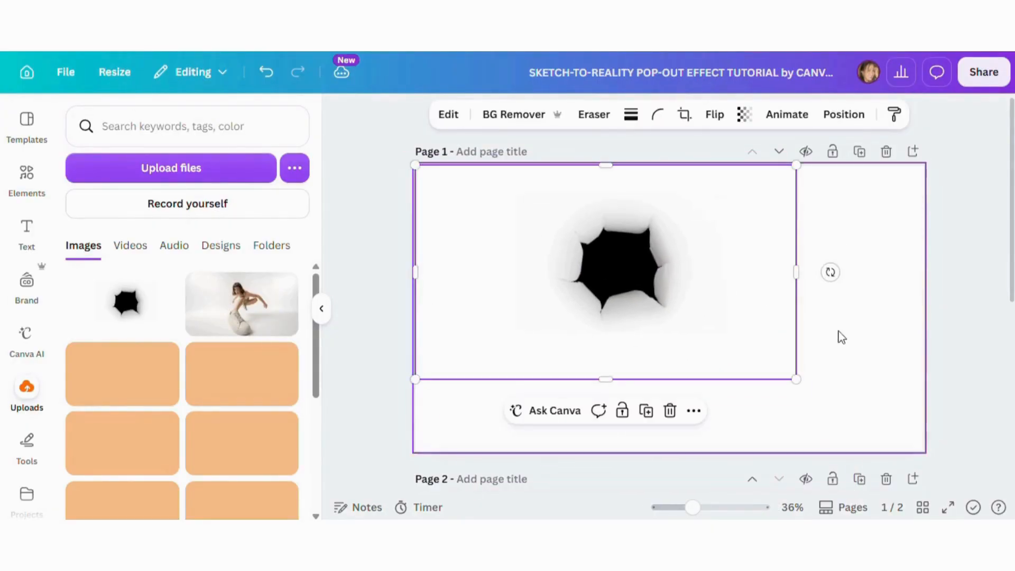
pyautogui.moveTo(802, 385); pyautogui.dragTo(912, 464)
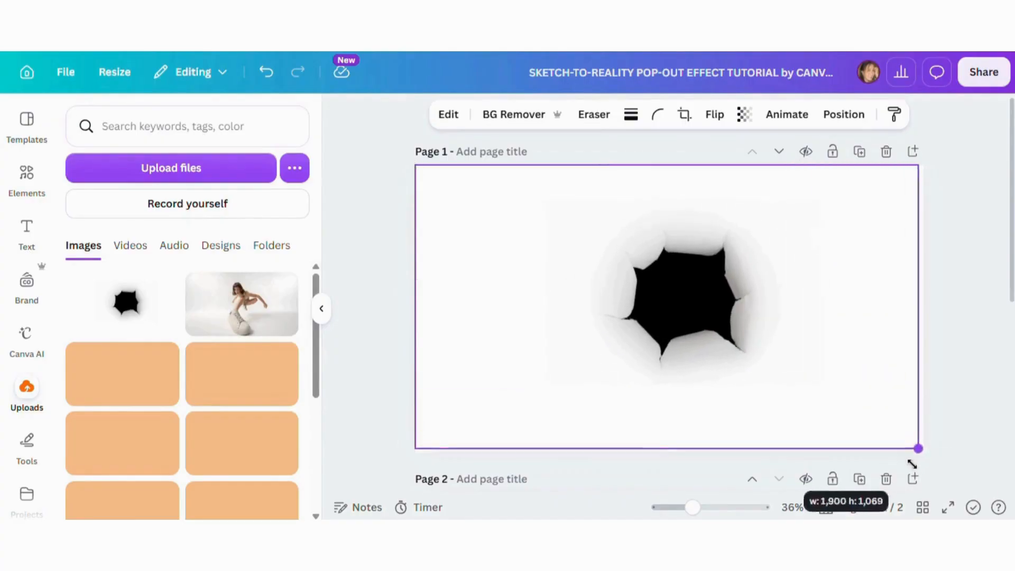
pyautogui.click(322, 311)
pyautogui.click(883, 328)
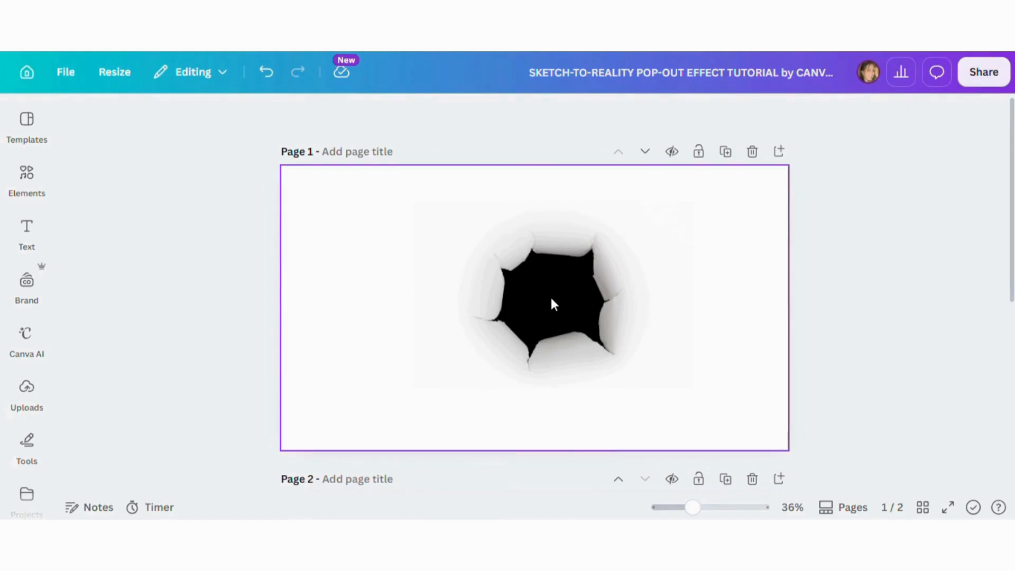
# Place the uploaded woman photo over the torn hole, filling page 1, and remove its background.
pyautogui.click(28, 394)
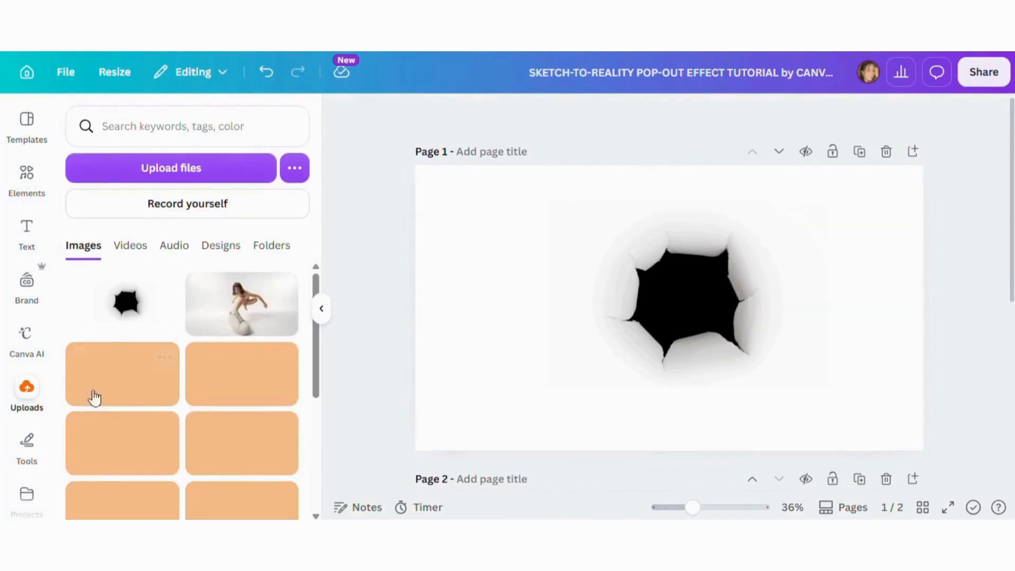
pyautogui.click(261, 333)
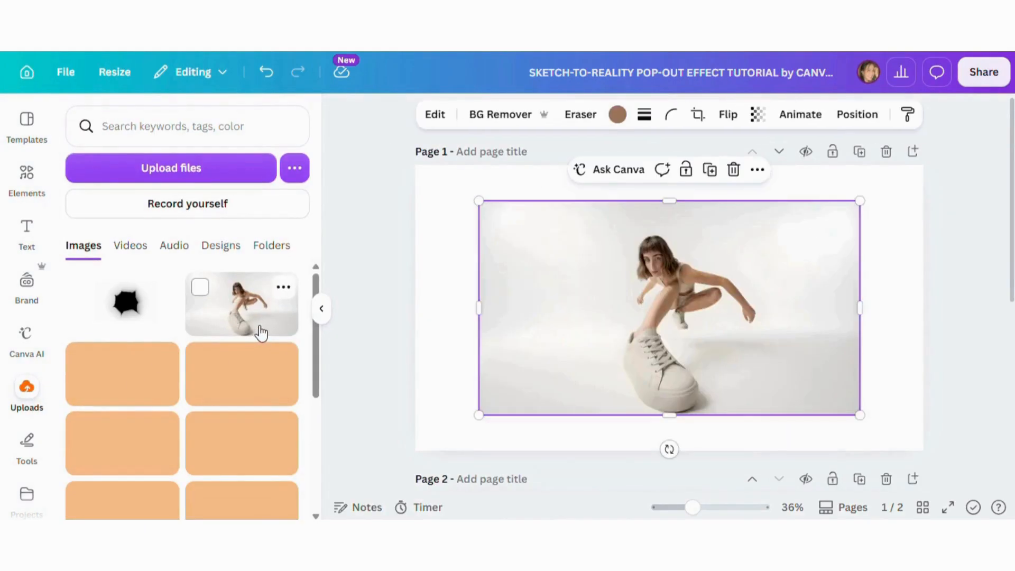
pyautogui.click(321, 309)
pyautogui.moveTo(435, 301); pyautogui.dragTo(373, 263)
pyautogui.moveTo(662, 380); pyautogui.dragTo(790, 451)
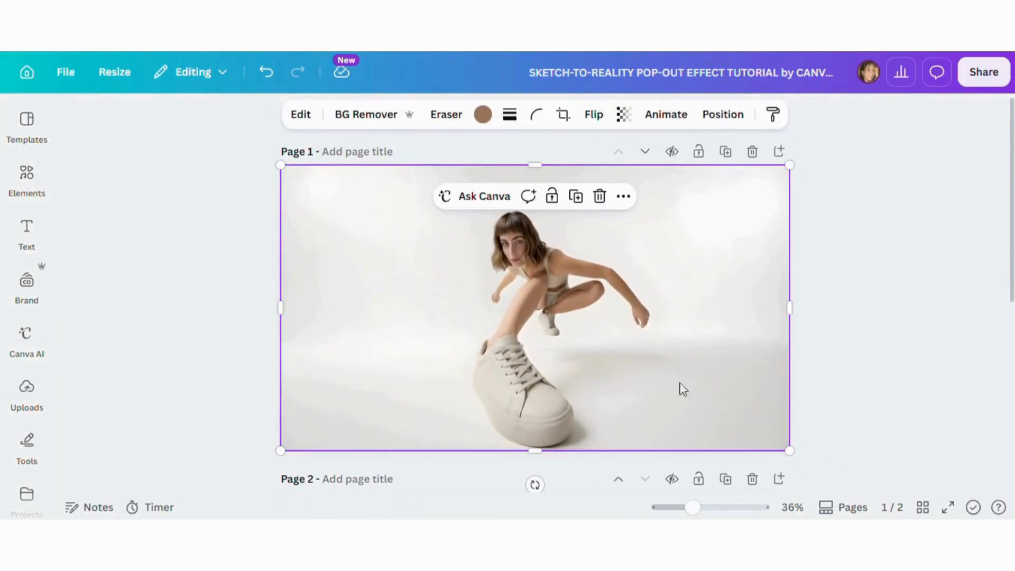
pyautogui.click(374, 113)
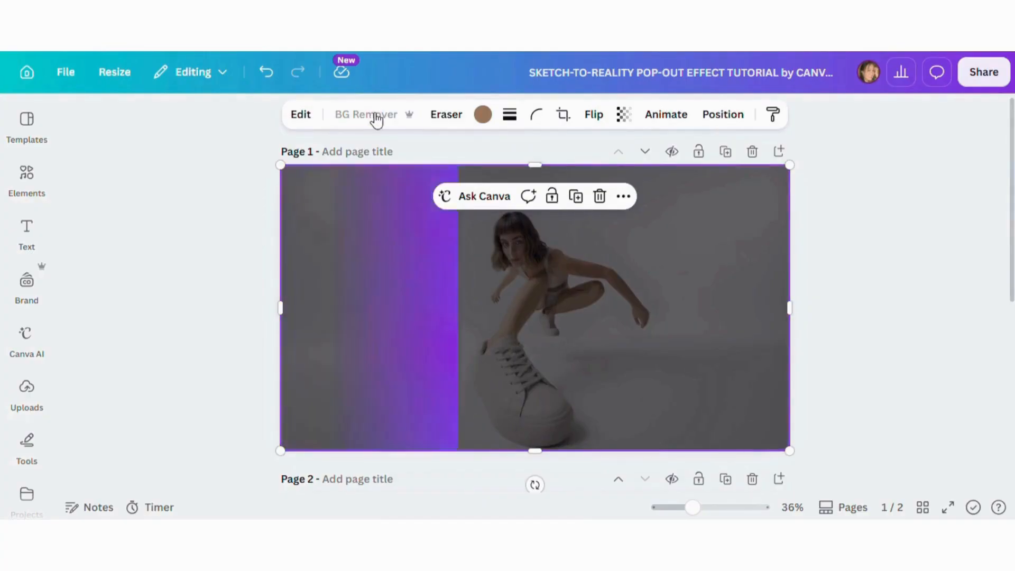
pyautogui.click(237, 211)
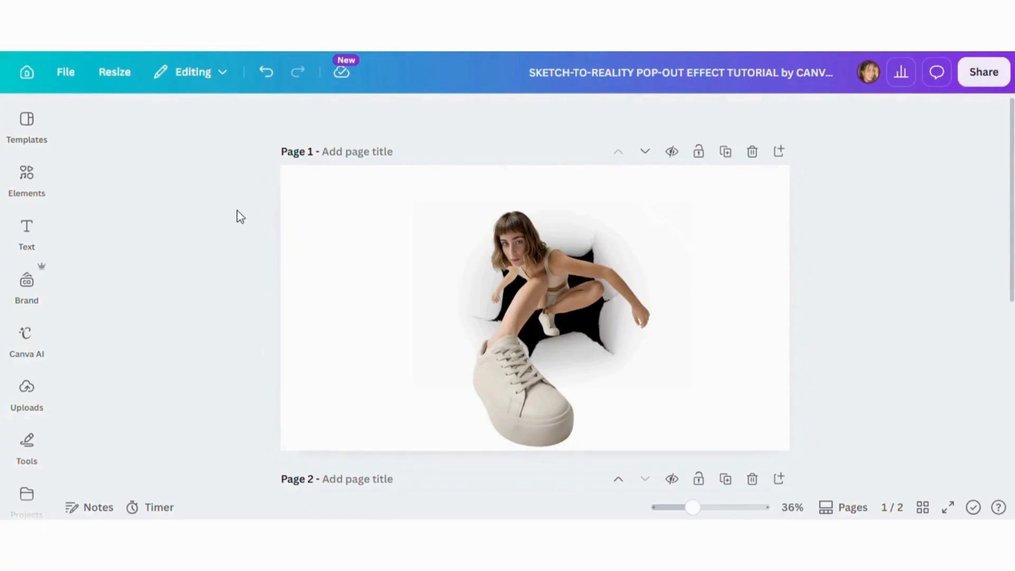
# Apply the Sketch style from the Handmade Style Match options to the woman cutout.
pyautogui.click(530, 324)
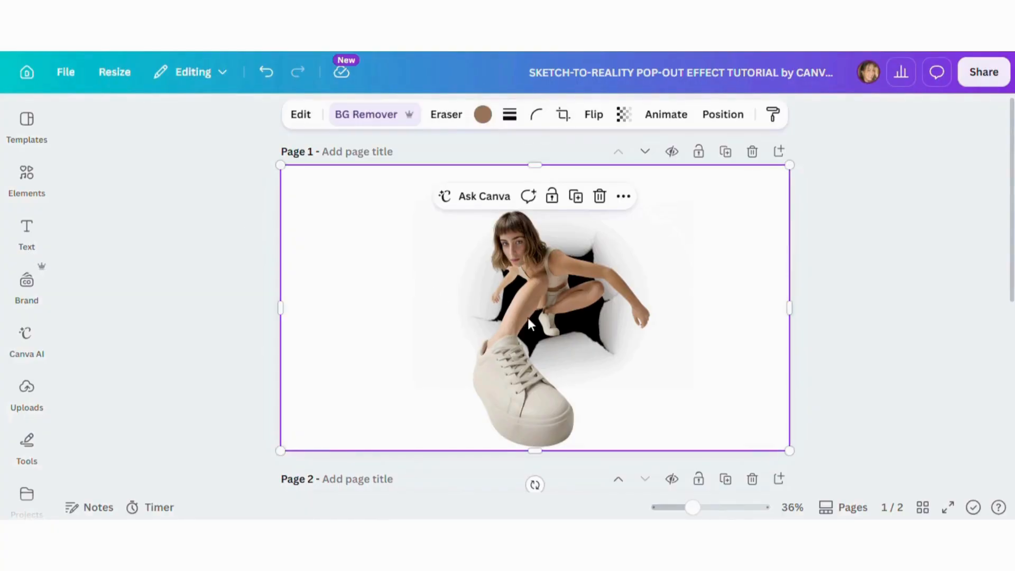
pyautogui.click(311, 119)
pyautogui.scroll(-4, 255, 193)
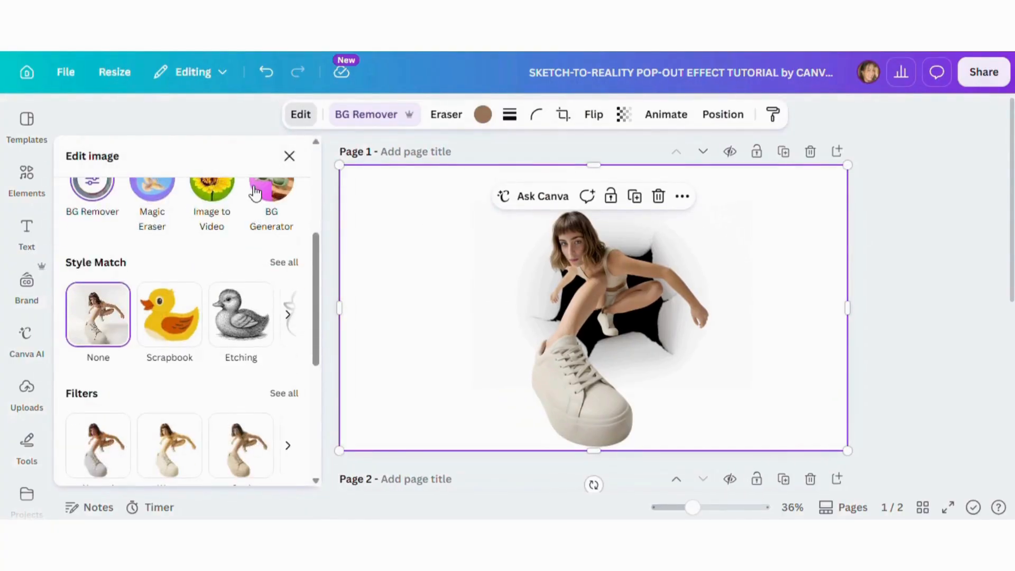
pyautogui.click(285, 262)
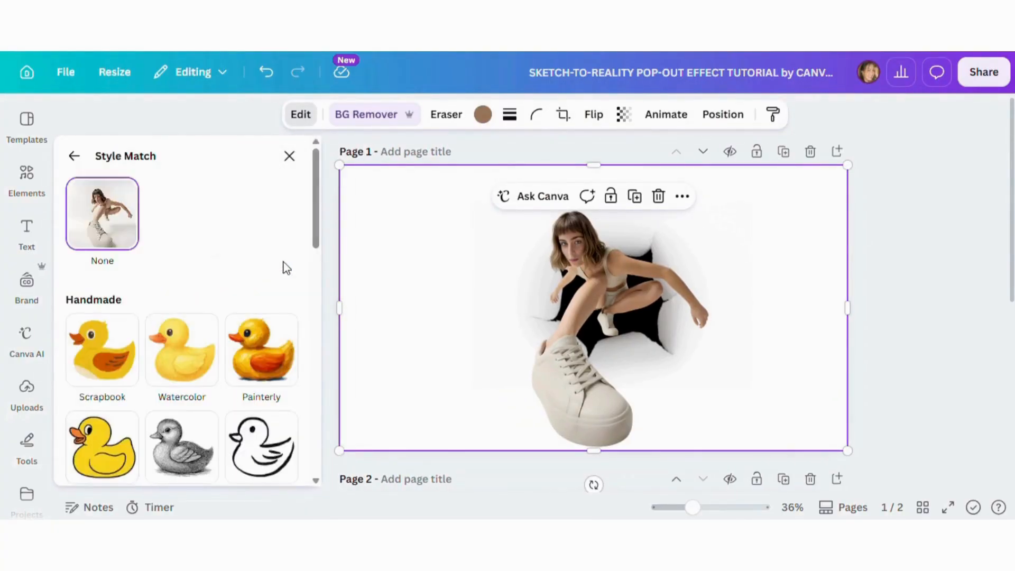
pyautogui.scroll(-2, 284, 261)
pyautogui.scroll(-2, 284, 264)
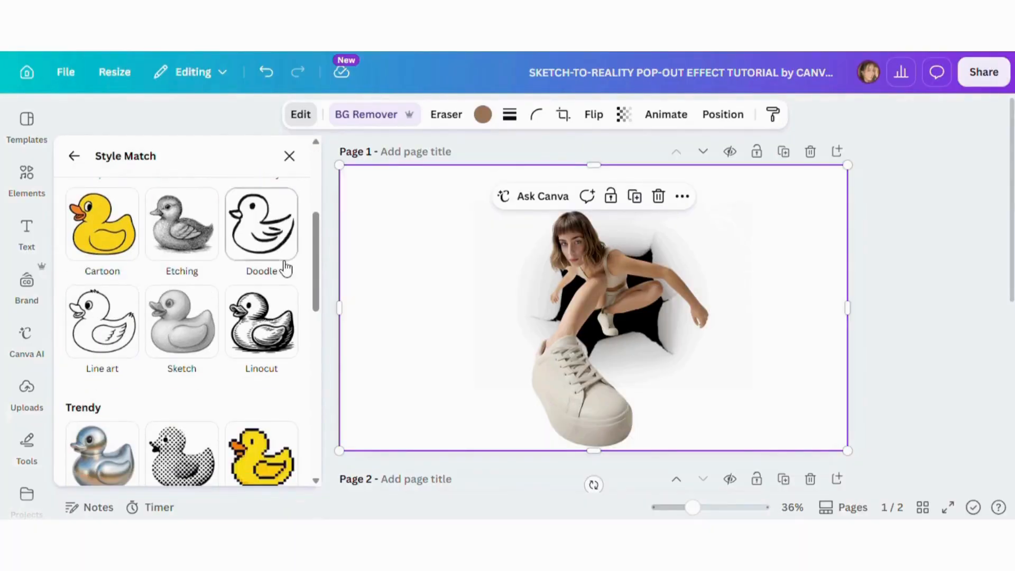
pyautogui.click(187, 331)
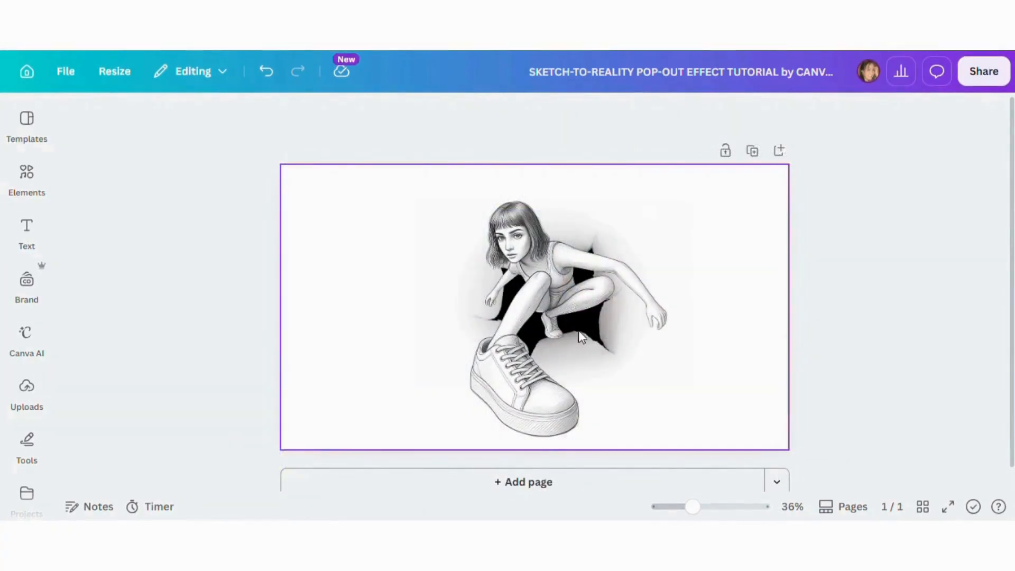
# Place the uploaded torn hole image over the sketched woman, align it with the page corner, and enlarge it to fill the page.
pyautogui.moveTo(693, 507)
pyautogui.mouseDown()
pyautogui.moveTo(712, 507)
pyautogui.moveTo(695, 507)
pyautogui.mouseUp()
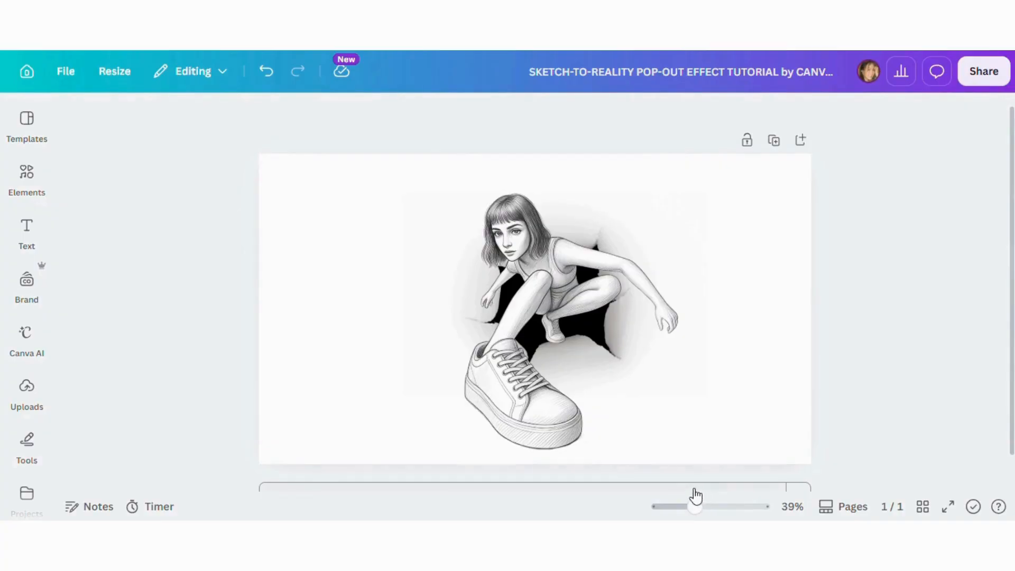
pyautogui.click(26, 392)
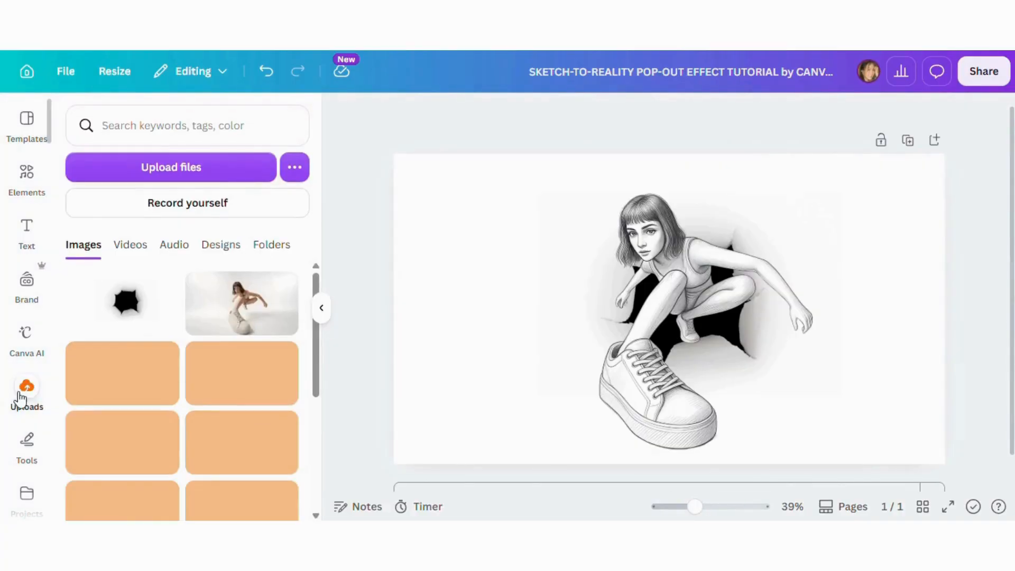
pyautogui.click(136, 325)
pyautogui.click(322, 308)
pyautogui.moveTo(431, 279); pyautogui.dragTo(398, 261)
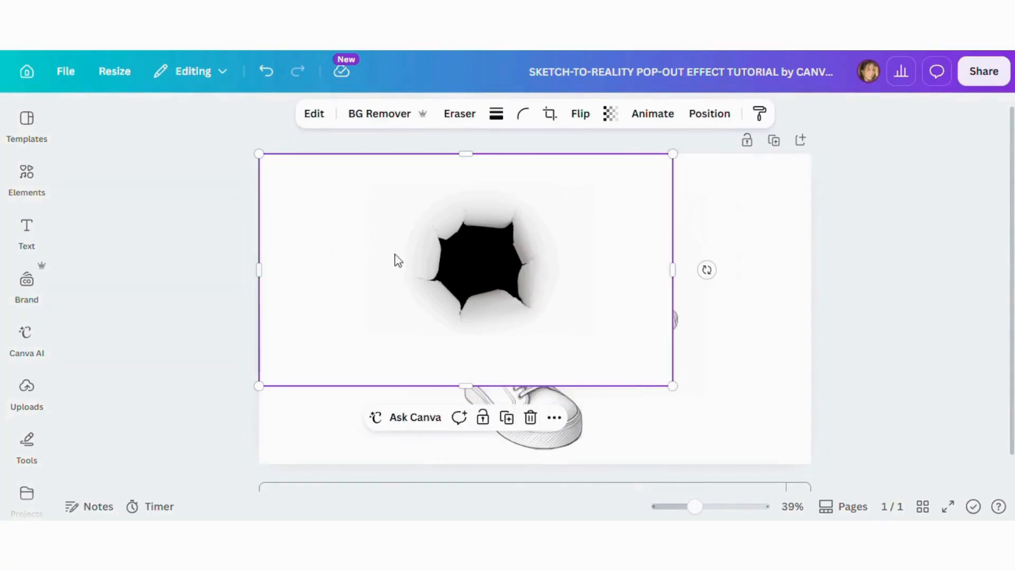
pyautogui.moveTo(676, 385); pyautogui.dragTo(810, 466)
# Remove the background of the torn hole overlay and crop away its upper part to uncover the woman cutout beneath.
pyautogui.click(399, 124)
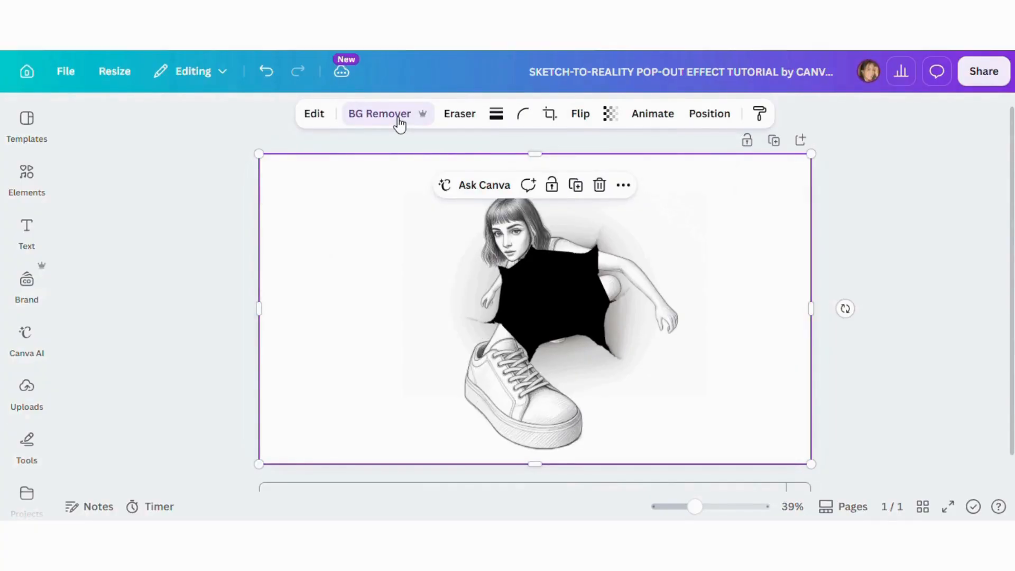
pyautogui.moveTo(333, 238)
pyautogui.mouseDown()
pyautogui.moveTo(422, 243)
pyautogui.moveTo(326, 234)
pyautogui.mouseUp()
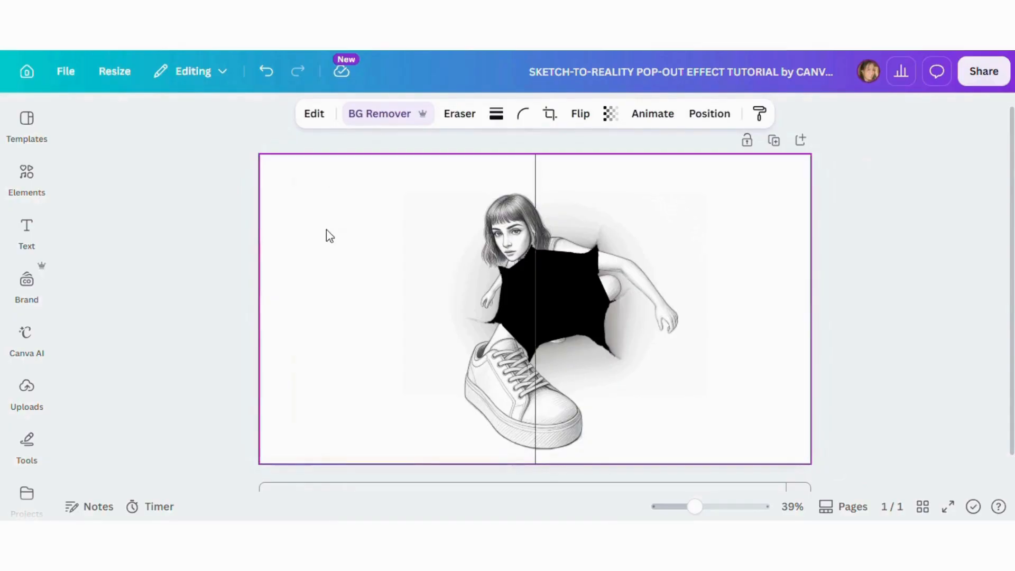
pyautogui.moveTo(539, 154); pyautogui.dragTo(535, 324)
# Erase the woman's head, arms, body and upper leg from the sketch cutout with the Magic Eraser brush, keeping only the large shoe.
pyautogui.click(545, 247)
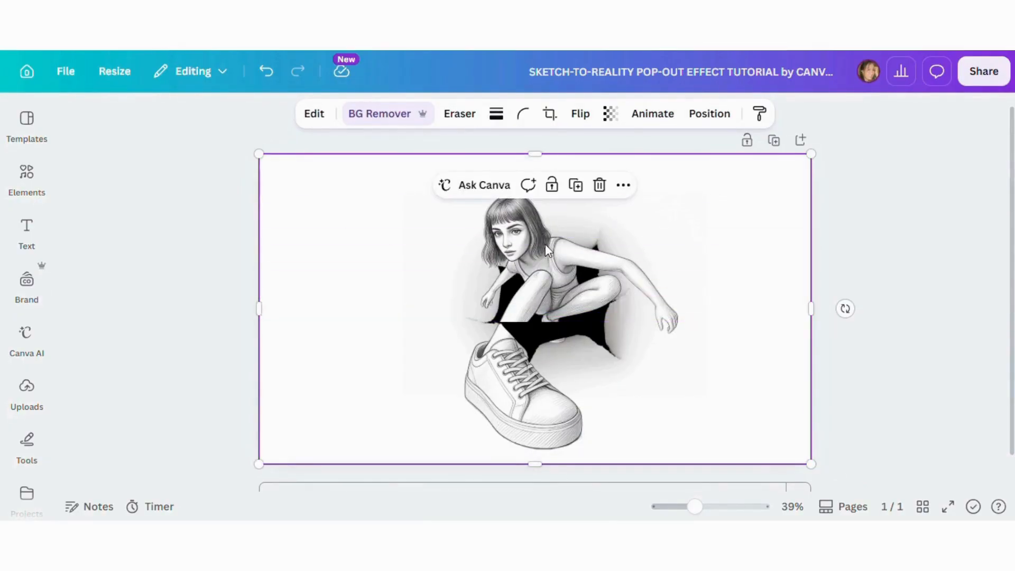
pyautogui.click(458, 114)
pyautogui.click(455, 158)
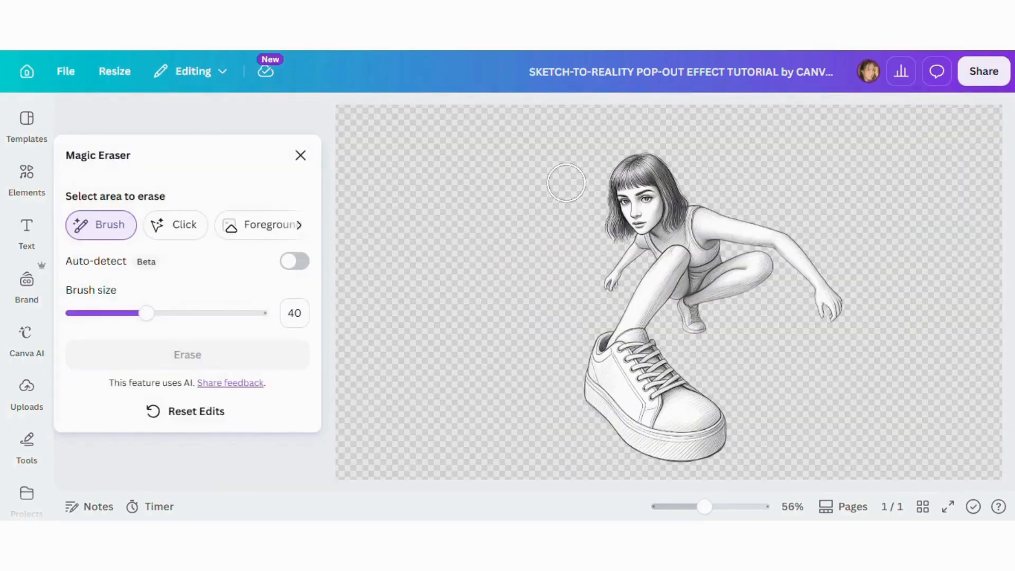
pyautogui.moveTo(588, 154)
pyautogui.mouseDown()
pyautogui.moveTo(643, 157)
pyautogui.moveTo(606, 189)
pyautogui.moveTo(659, 196)
pyautogui.moveTo(617, 224)
pyautogui.moveTo(691, 210)
pyautogui.moveTo(775, 247)
pyautogui.moveTo(839, 310)
pyautogui.moveTo(733, 225)
pyautogui.moveTo(688, 227)
pyautogui.moveTo(752, 267)
pyautogui.moveTo(700, 304)
pyautogui.moveTo(717, 297)
pyautogui.moveTo(733, 266)
pyautogui.moveTo(706, 273)
pyautogui.moveTo(671, 236)
pyautogui.moveTo(615, 262)
pyautogui.moveTo(616, 271)
pyautogui.moveTo(658, 252)
pyautogui.moveTo(713, 287)
pyautogui.moveTo(714, 313)
pyautogui.moveTo(687, 306)
pyautogui.moveTo(664, 320)
pyautogui.moveTo(649, 292)
pyautogui.moveTo(663, 282)
pyautogui.moveTo(715, 282)
pyautogui.moveTo(600, 215)
pyautogui.moveTo(625, 168)
pyautogui.moveTo(739, 226)
pyautogui.moveTo(800, 286)
pyautogui.mouseUp()
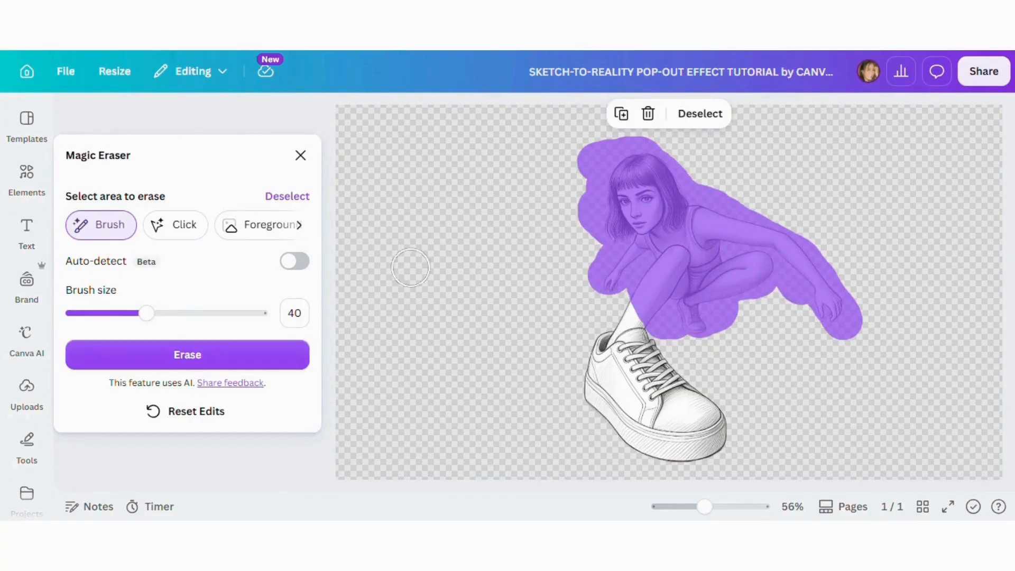
pyautogui.click(202, 354)
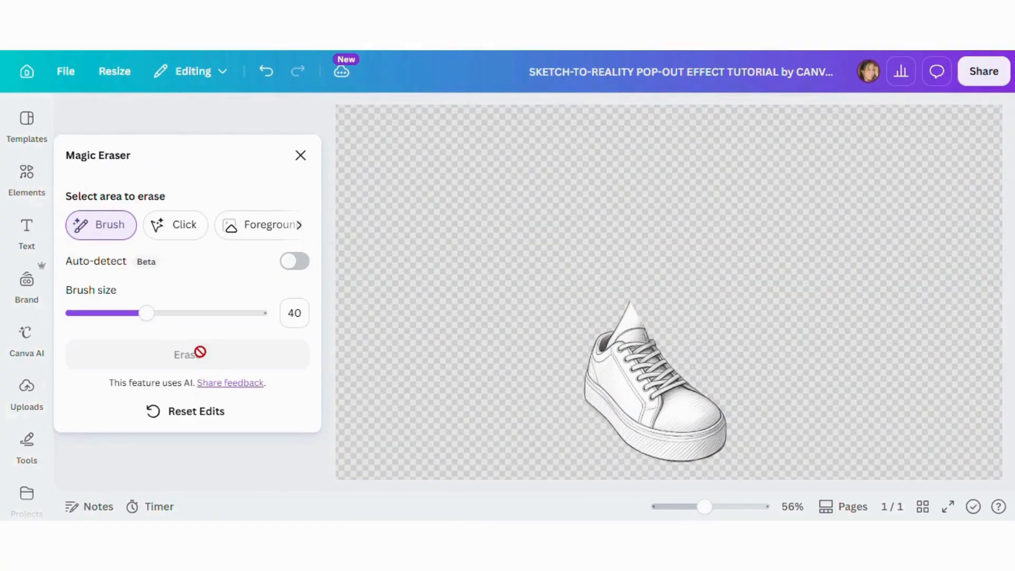
pyautogui.click(302, 156)
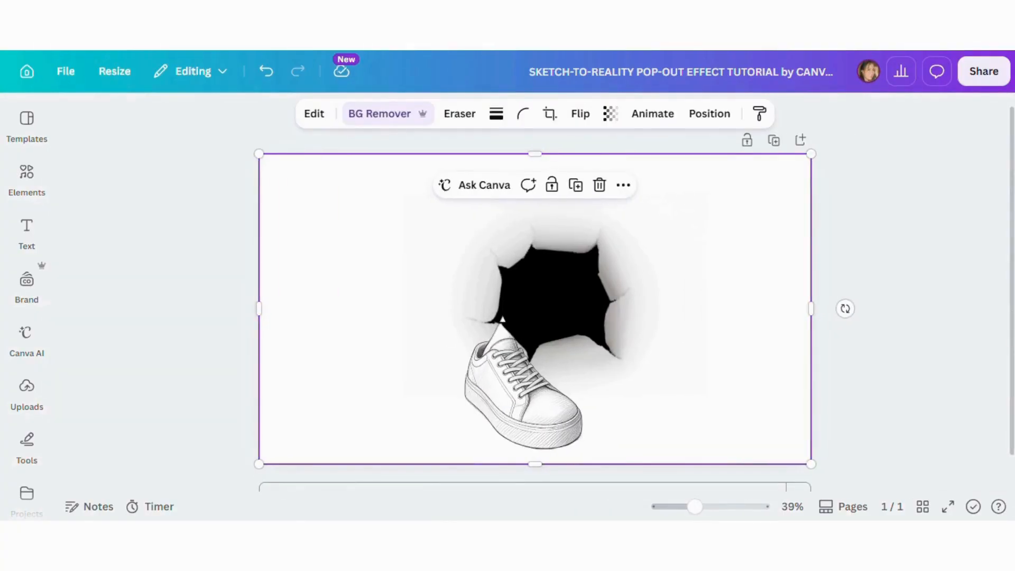
# Extend the cropped black hole overlay back up to the page's full height.
pyautogui.click(545, 370)
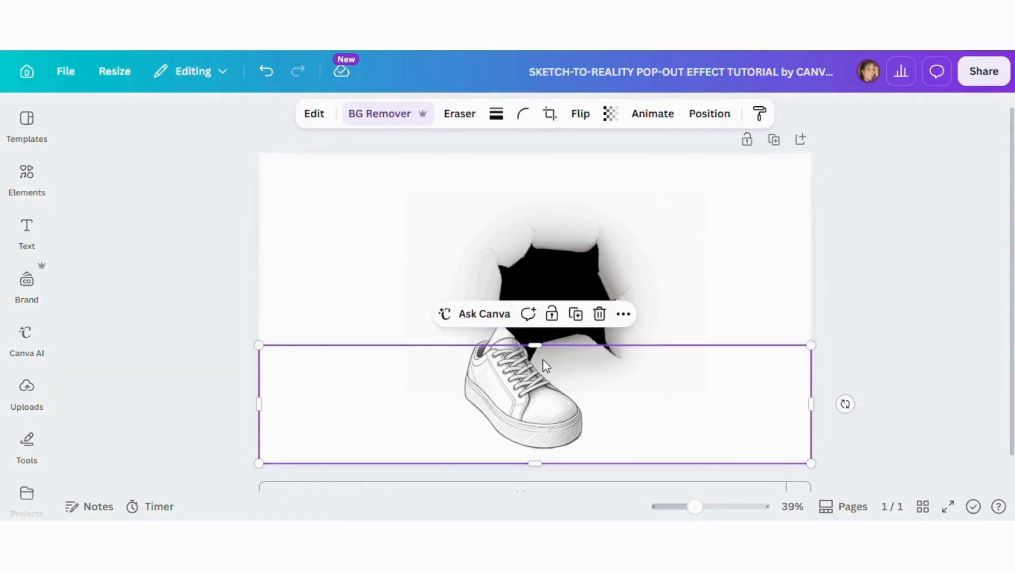
pyautogui.moveTo(535, 345); pyautogui.dragTo(556, 153)
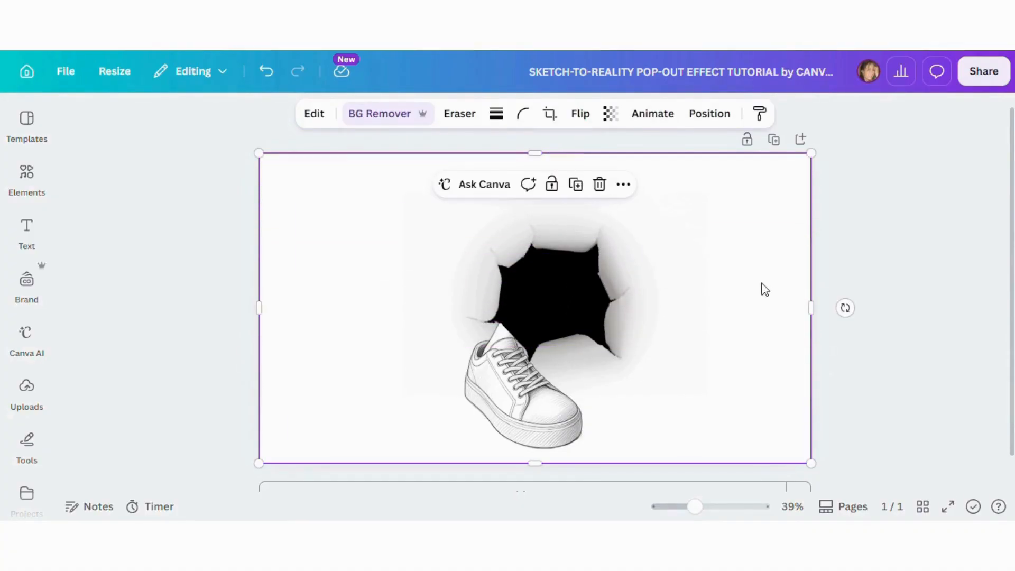
pyautogui.click(880, 283)
pyautogui.moveTo(696, 507)
pyautogui.mouseDown()
pyautogui.moveTo(705, 508)
pyautogui.moveTo(693, 509)
pyautogui.mouseUp()
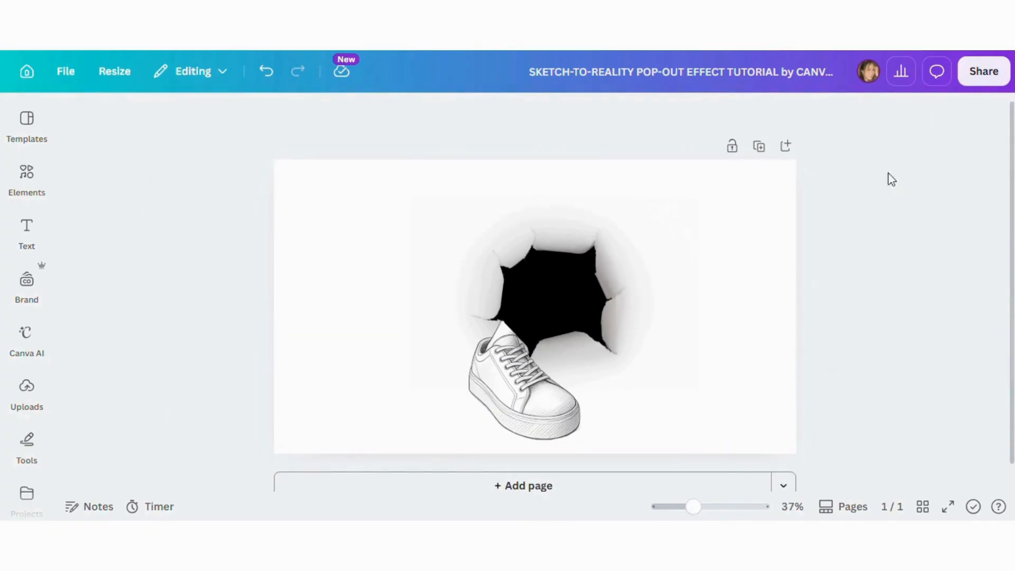
# Download the hole and shoe design as a PNG at size 3, saved as "SKETCH-TO-REALITY POP-OUT EFFECT TUTORIAL by CANVAPLAY (1)".
pyautogui.click(971, 79)
pyautogui.click(745, 417)
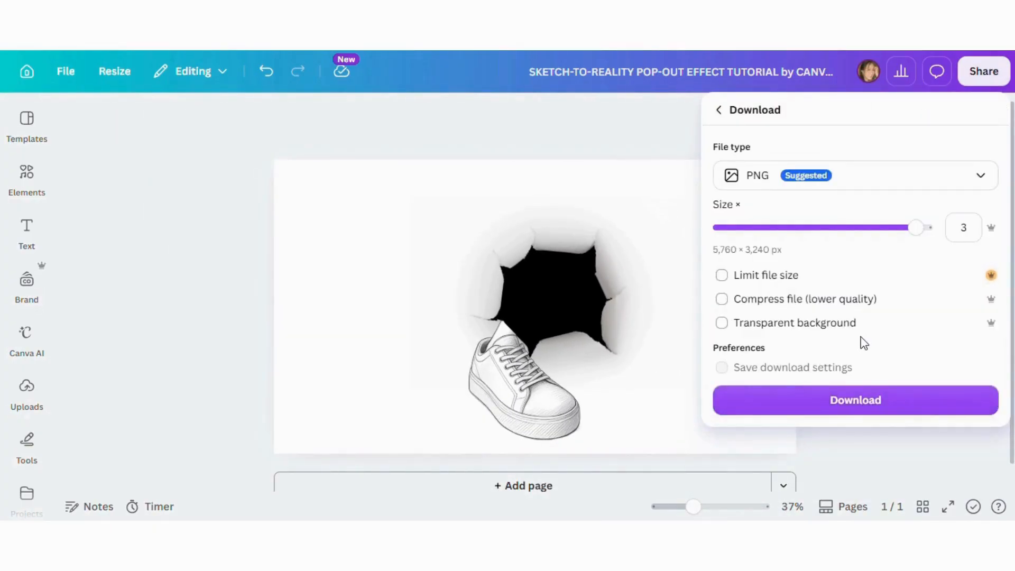
pyautogui.click(849, 403)
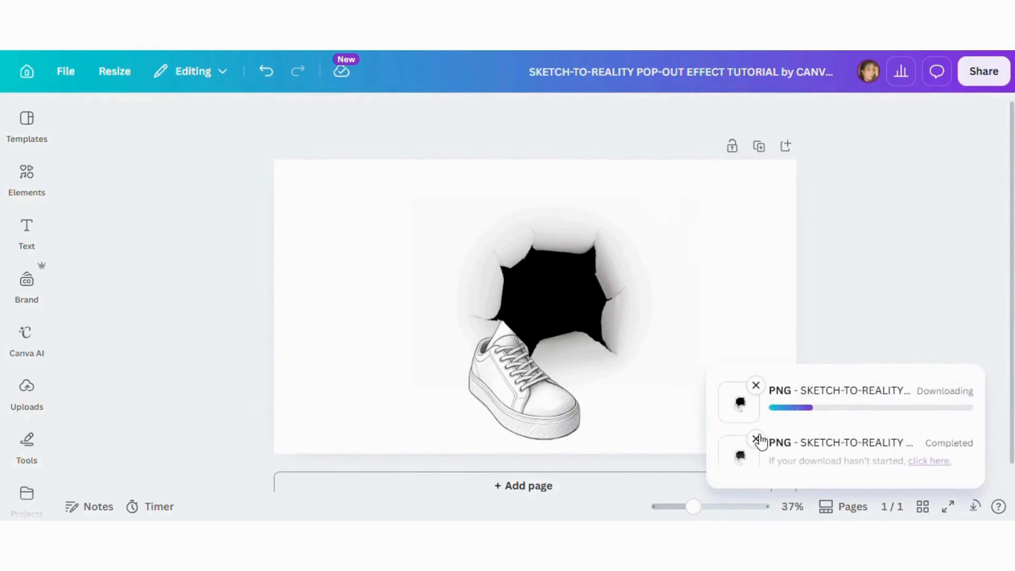
pyautogui.click(756, 438)
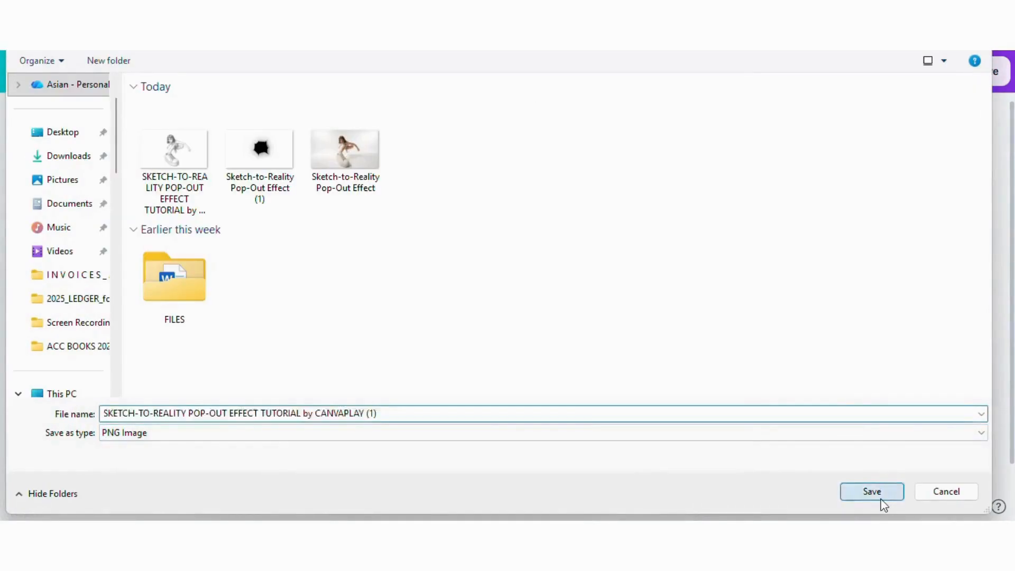
pyautogui.click(881, 492)
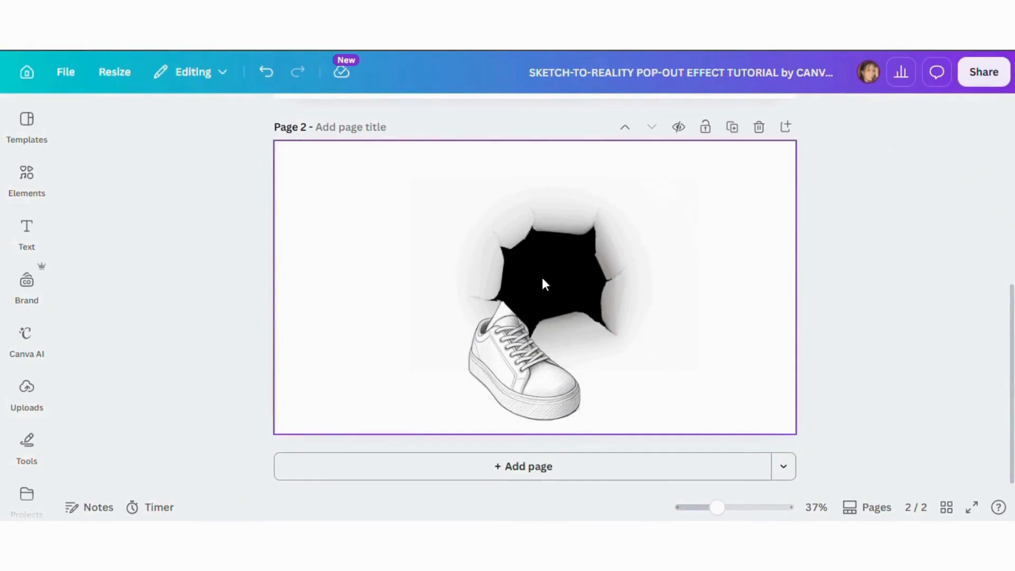
# Select the combined hole and shoe image on page 2 and open the Shape Cutout app for it.
pyautogui.click(450, 269)
pyautogui.click(316, 116)
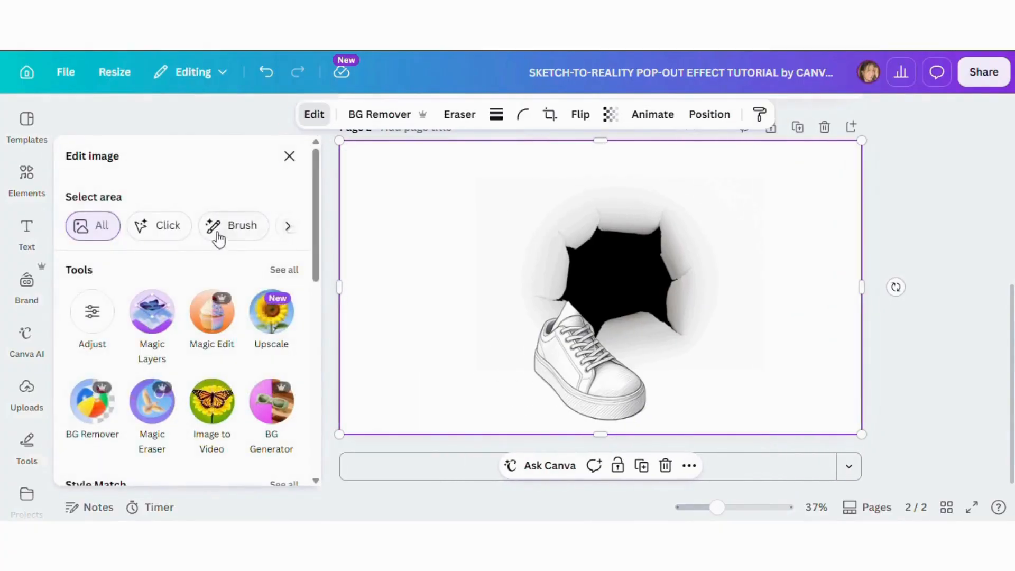
pyautogui.scroll(-6, 175, 264)
pyautogui.click(279, 245)
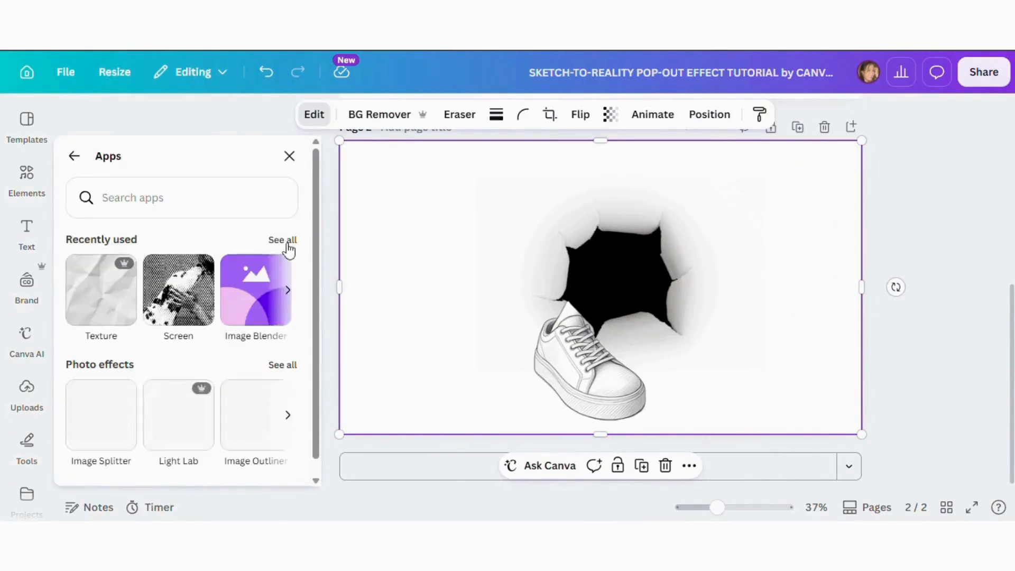
pyautogui.write('SHAPE CUTOUT')
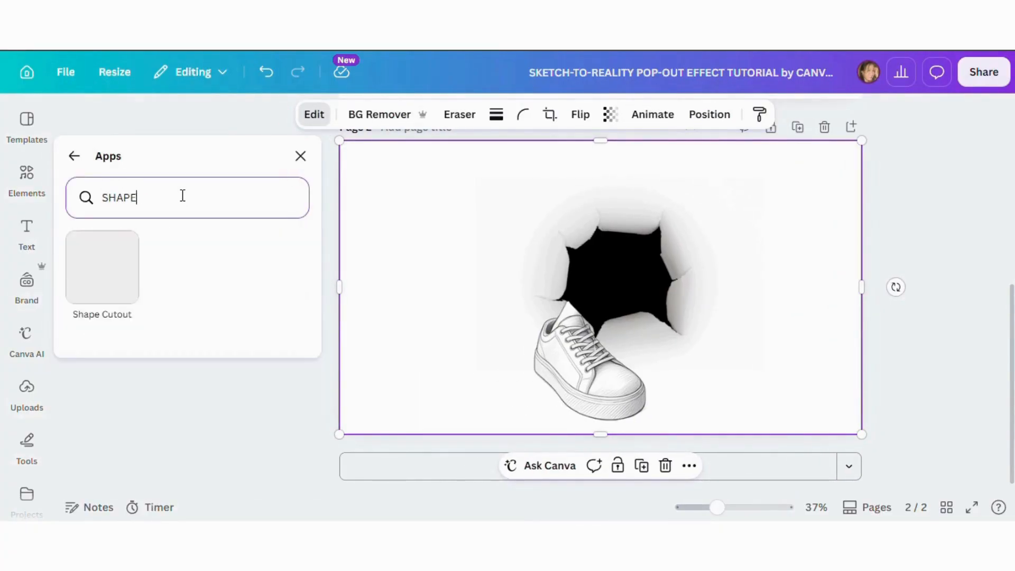
pyautogui.click(112, 261)
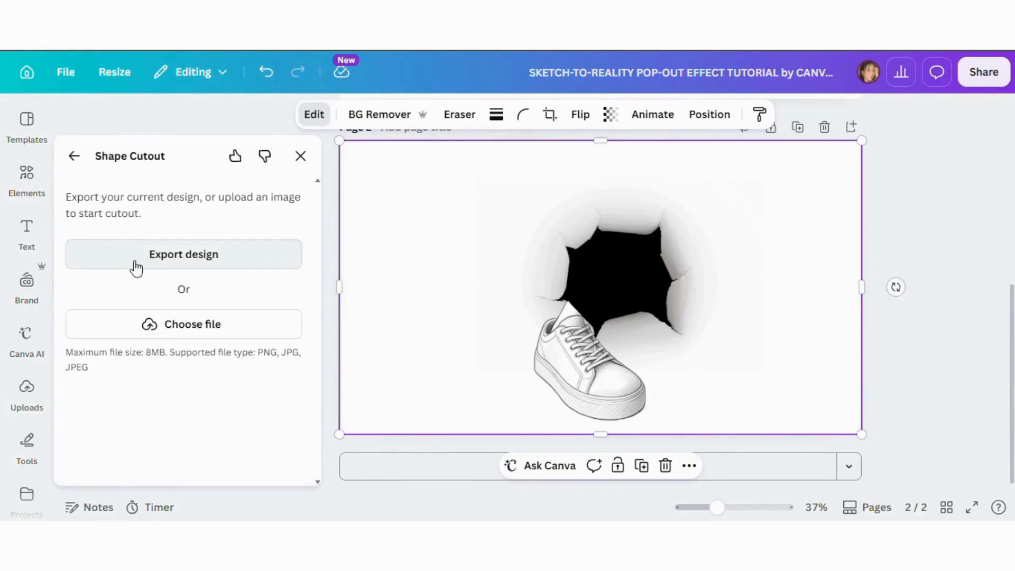
# Export only page 2 of the design into Shape Cutout as a PNG.
pyautogui.click(171, 258)
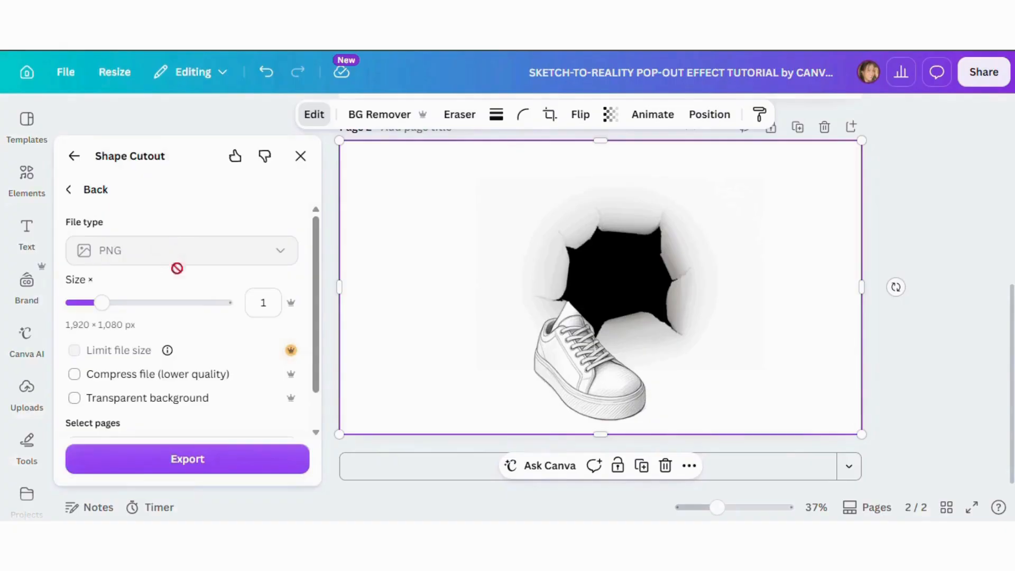
pyautogui.scroll(-2, 190, 317)
pyautogui.click(282, 414)
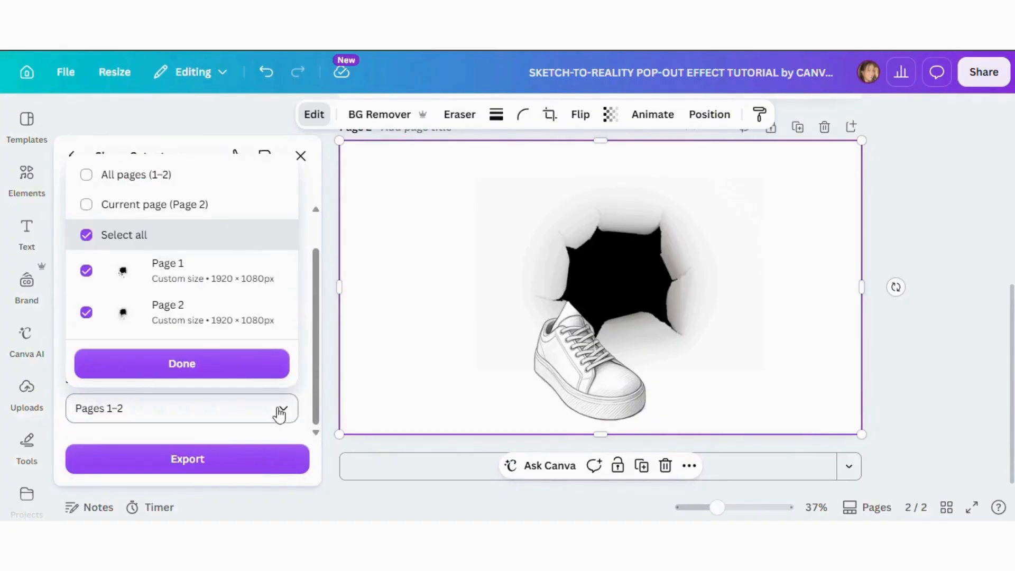
pyautogui.click(86, 175)
pyautogui.click(182, 370)
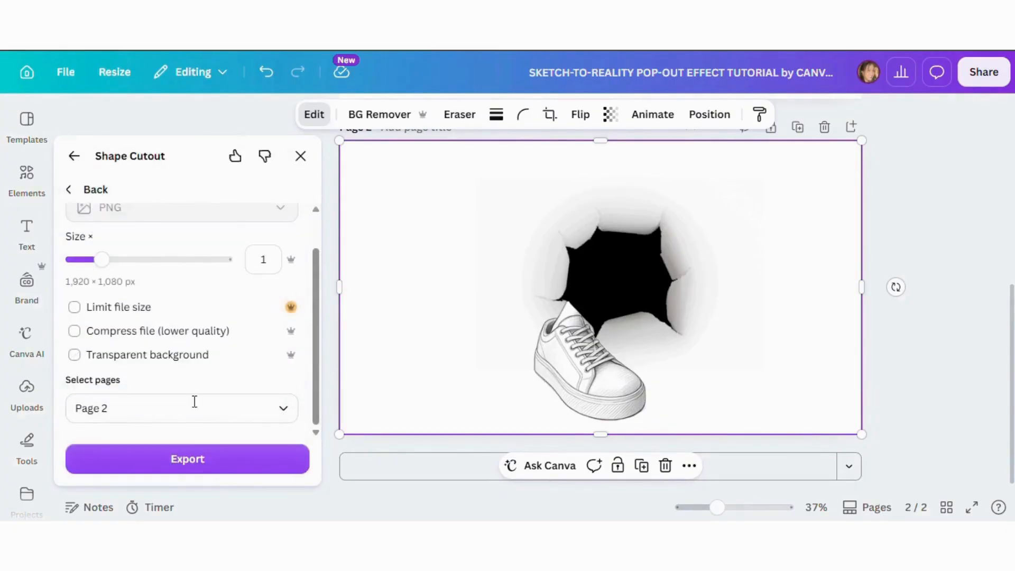
pyautogui.click(209, 469)
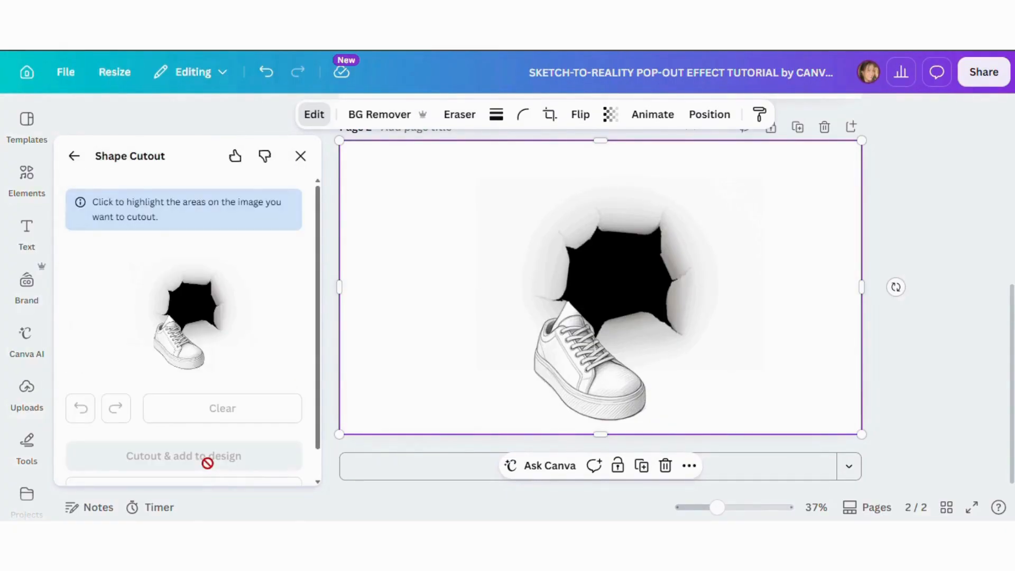
# Cut the black hole area out of the exported image and add the result to the design.
pyautogui.click(195, 306)
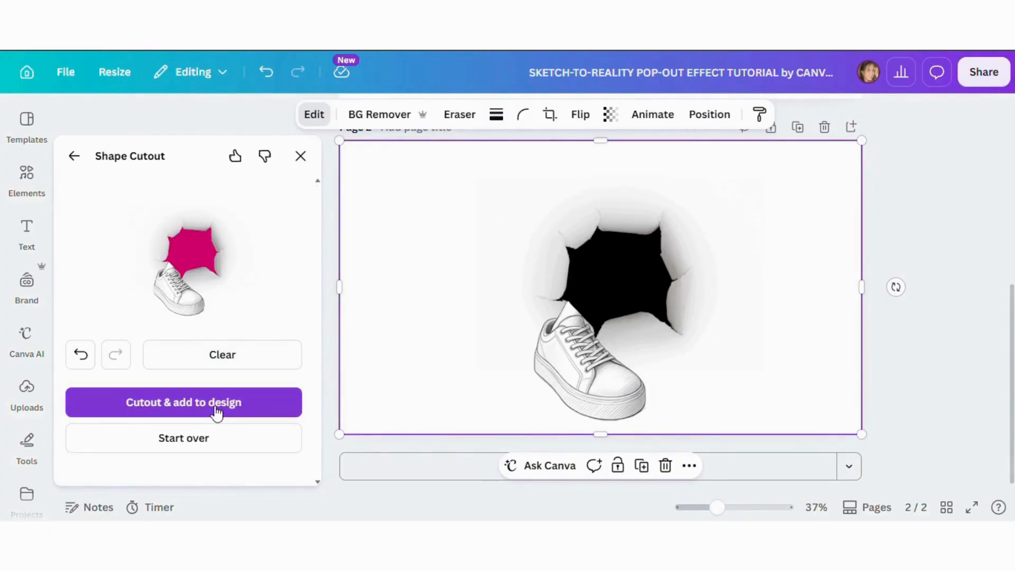
pyautogui.click(216, 408)
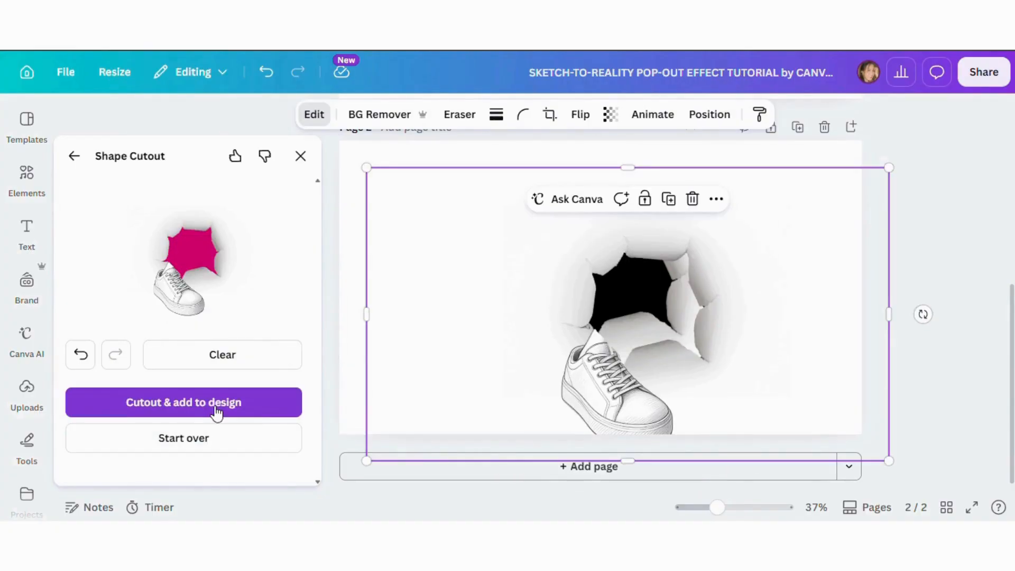
pyautogui.click(300, 164)
# Move the cutout image down off the original hole and shoe image on page 2, and delete the original.
pyautogui.moveTo(407, 245); pyautogui.dragTo(433, 338)
pyautogui.rightClick(648, 203)
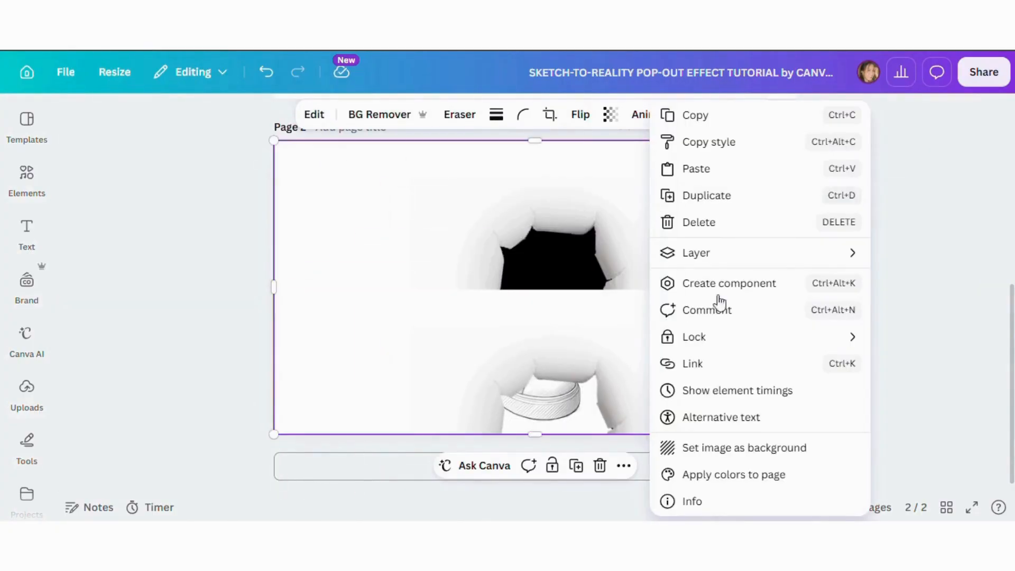
pyautogui.click(699, 222)
# Reposition the hollow hole and shoe image so it fills page 2 exactly.
pyautogui.click(664, 179)
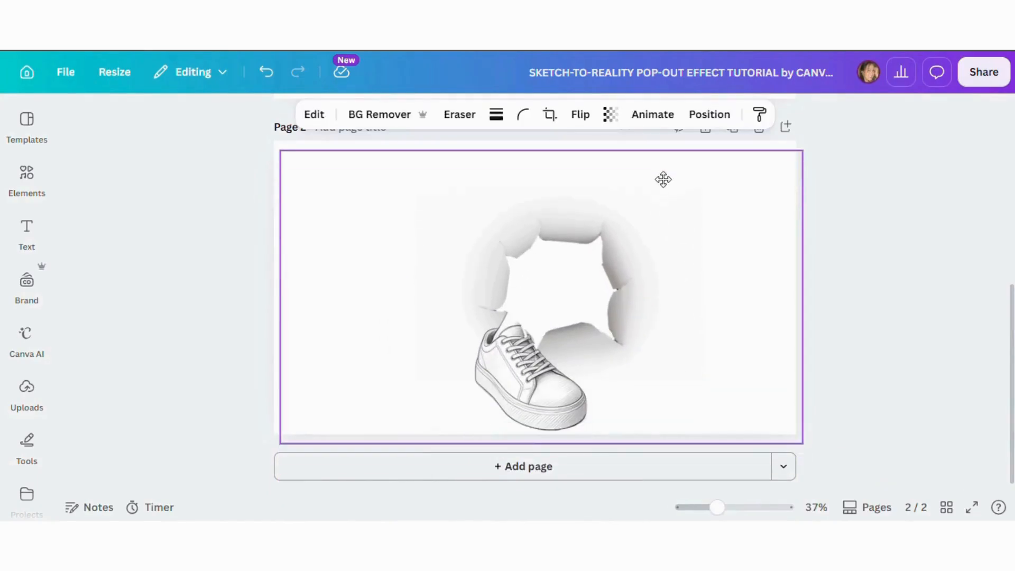
pyautogui.click(851, 270)
pyautogui.moveTo(717, 507)
pyautogui.mouseDown()
pyautogui.moveTo(743, 508)
pyautogui.moveTo(720, 507)
pyautogui.mouseUp()
pyautogui.click(629, 308)
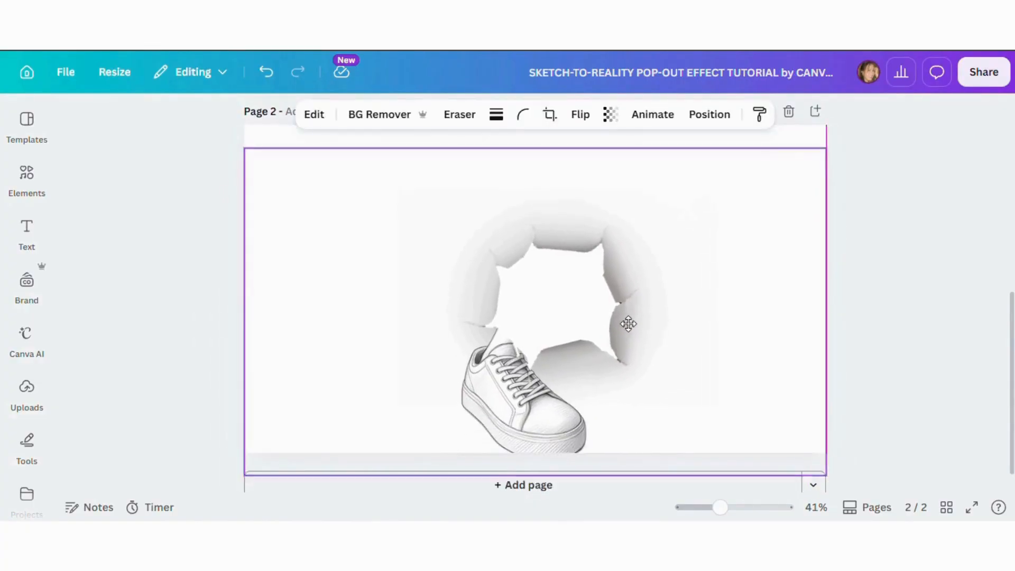
# Add the uploaded woman photo to page 2, align it with the top and left page edges, and enlarge it to fill the page.
pyautogui.click(27, 391)
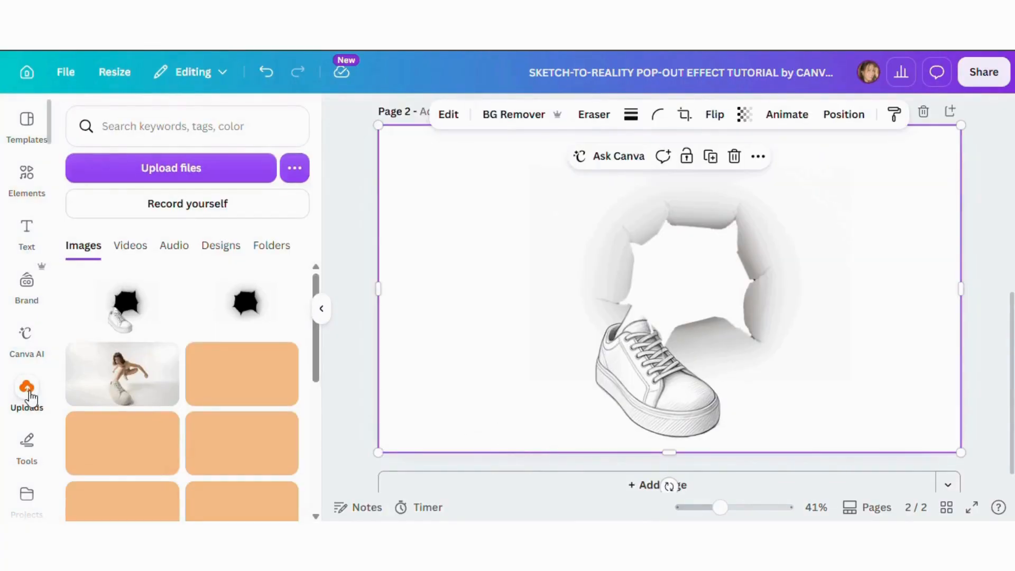
pyautogui.click(117, 384)
pyautogui.click(322, 310)
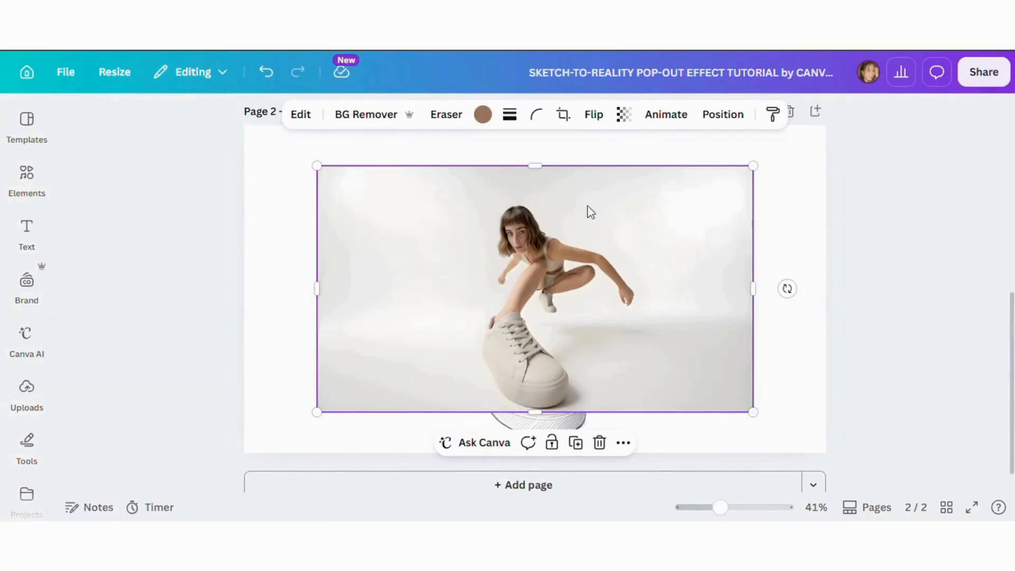
pyautogui.click(723, 118)
pyautogui.click(162, 358)
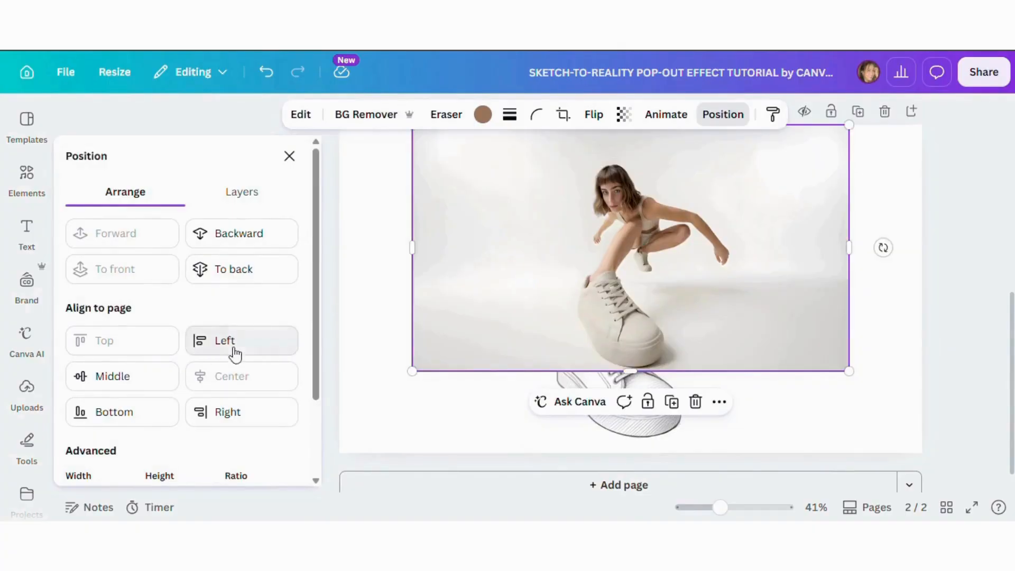
pyautogui.click(231, 351)
pyautogui.moveTo(778, 367); pyautogui.dragTo(905, 485)
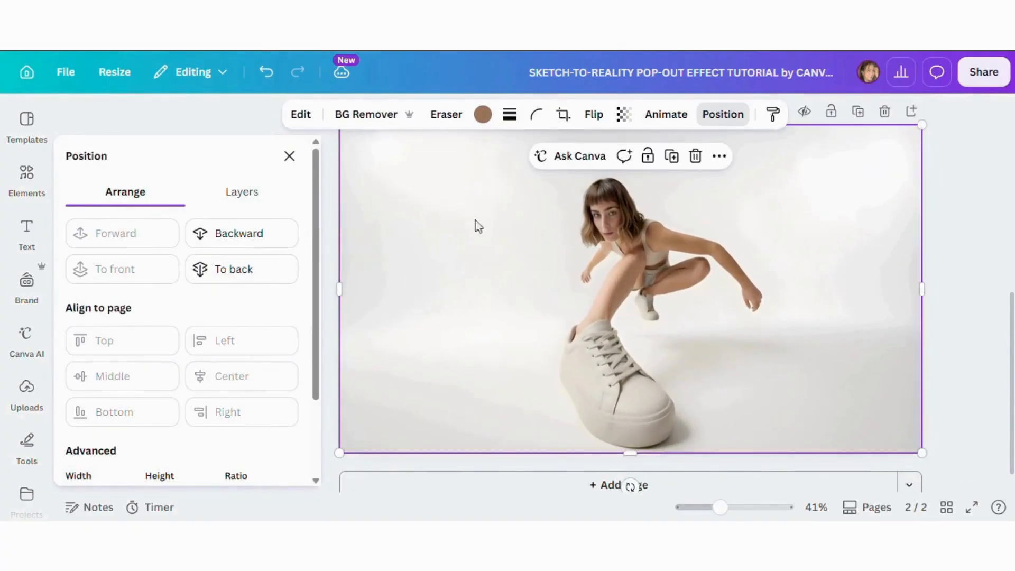
pyautogui.click(289, 156)
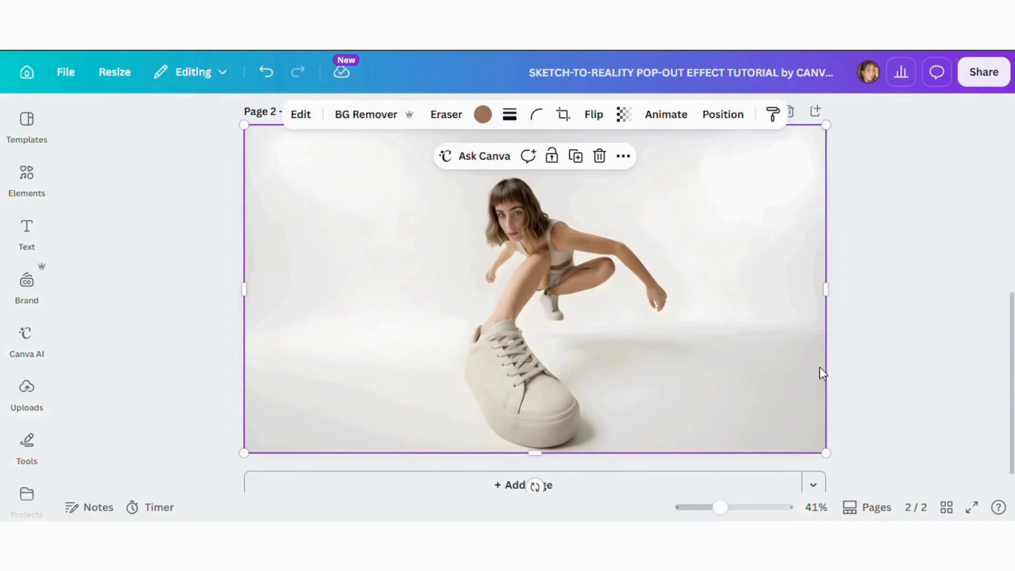
# Remove the woman photo's background and crop its lower and right sides, leaving her head and torso above the sketched shoe.
pyautogui.click(351, 122)
pyautogui.click(894, 260)
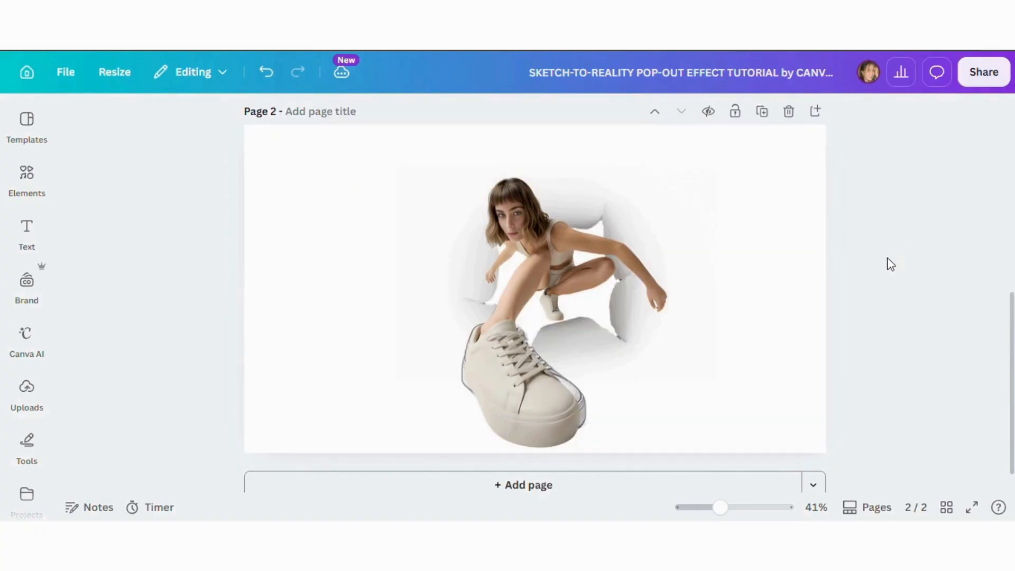
pyautogui.click(563, 382)
pyautogui.moveTo(537, 450); pyautogui.dragTo(590, 298)
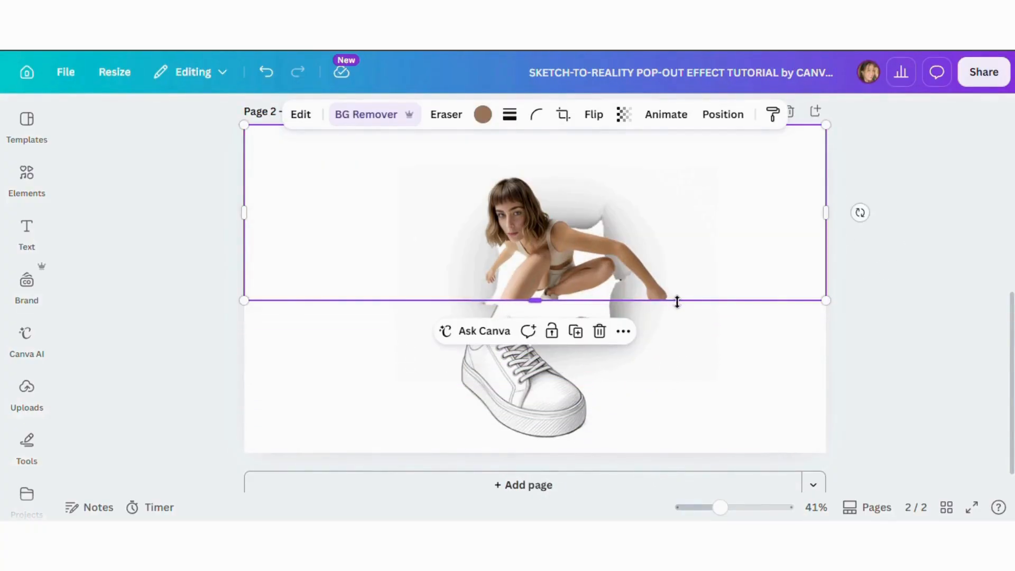
pyautogui.moveTo(823, 208); pyautogui.dragTo(587, 228)
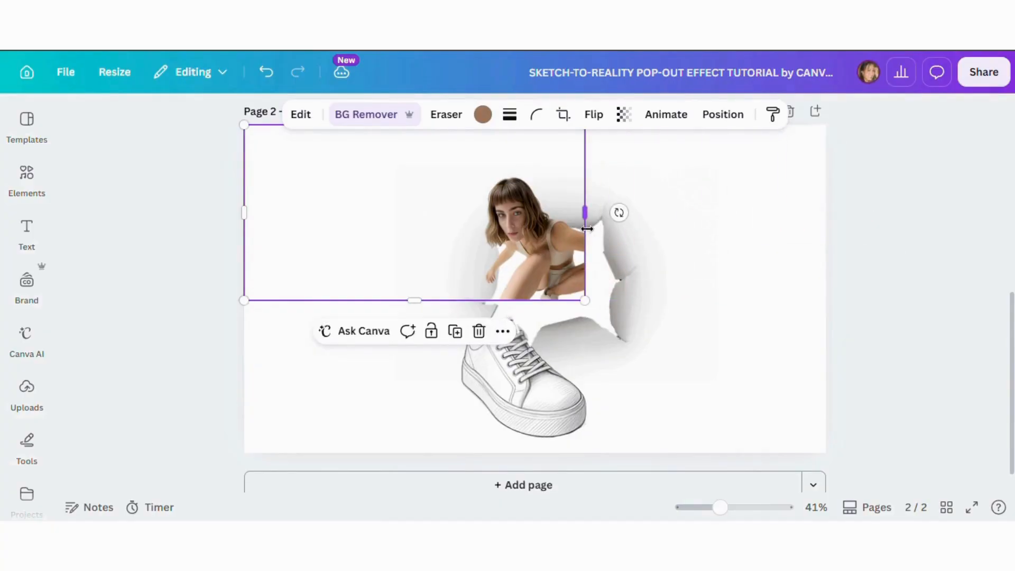
# Duplicate the cropped woman and crop the copy to her outstretched arm and bent knee, extending it down to include the whole hand.
pyautogui.moveTo(522, 267)
pyautogui.mouseDown()
pyautogui.moveTo(522, 286)
pyautogui.moveTo(523, 264)
pyautogui.mouseUp()
pyautogui.moveTo(585, 213); pyautogui.dragTo(693, 217)
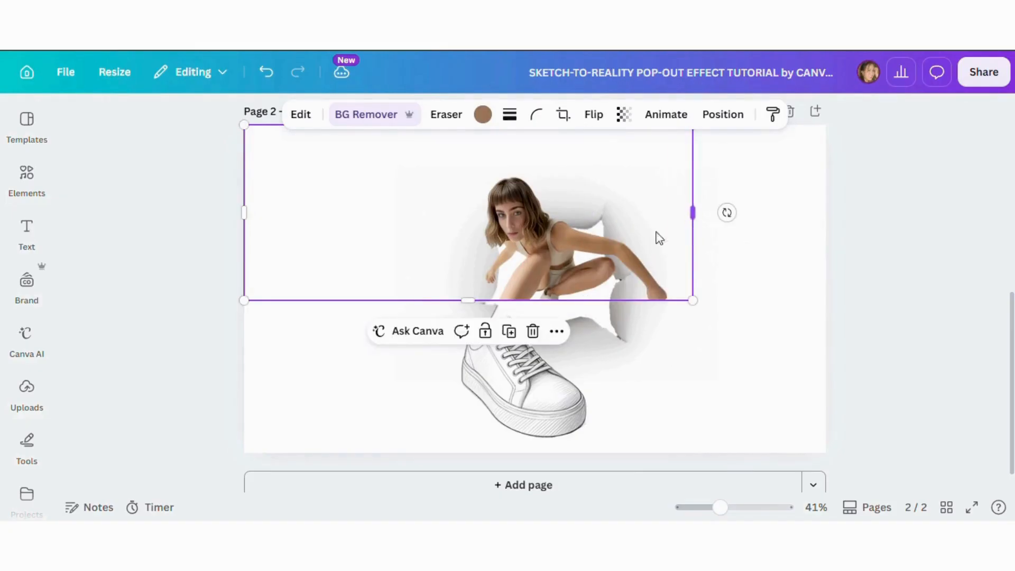
pyautogui.moveTo(246, 216); pyautogui.dragTo(566, 221)
pyautogui.moveTo(629, 300); pyautogui.dragTo(629, 324)
# Extend the crop of the woman's body piece downward to a height of about 700, so her leg meets the sketched shoe.
pyautogui.click(530, 292)
pyautogui.moveTo(415, 299); pyautogui.dragTo(418, 331)
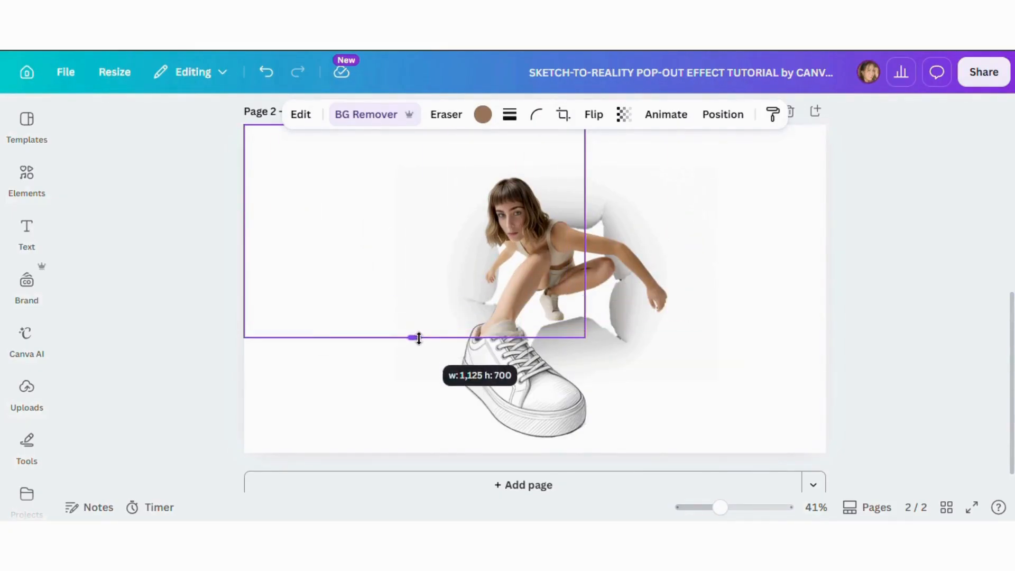
pyautogui.click(869, 234)
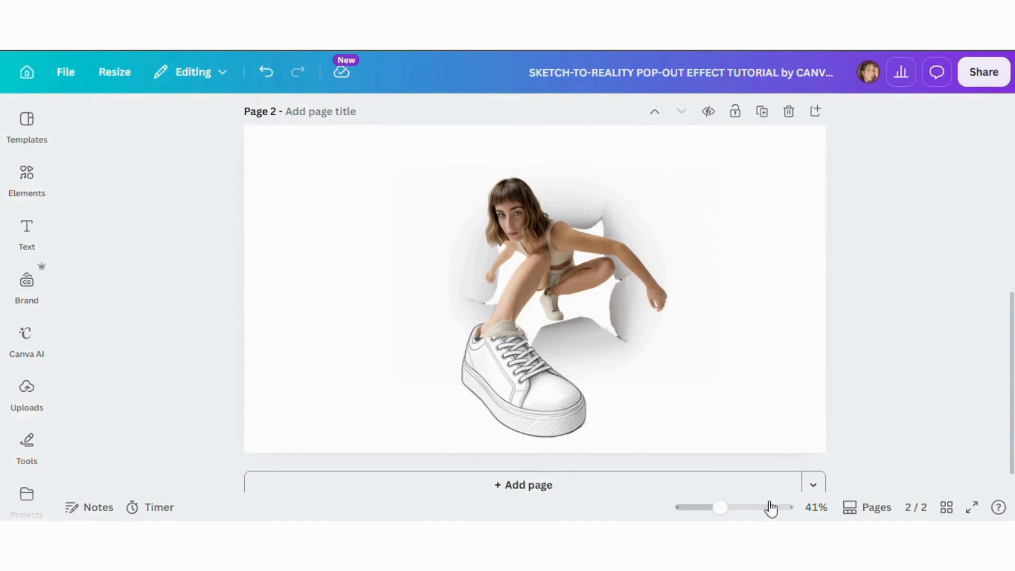
pyautogui.moveTo(721, 507)
pyautogui.mouseDown()
pyautogui.moveTo(748, 508)
pyautogui.moveTo(723, 515)
pyautogui.mouseUp()
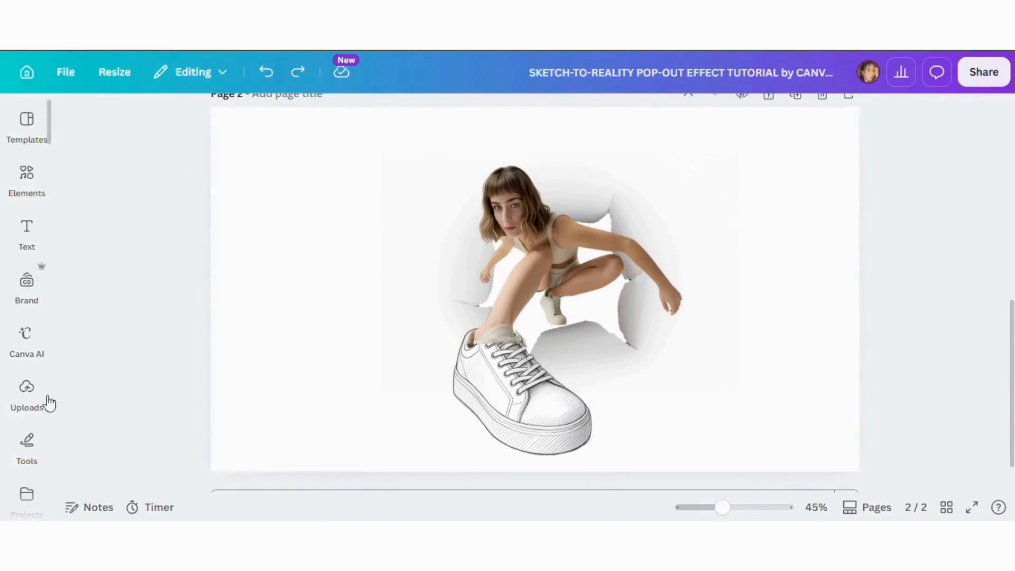
# Add the uploaded black torn-hole image to page 2, align it with the top and left page edges, and enlarge it to fill the page.
pyautogui.click(31, 403)
pyautogui.click(249, 318)
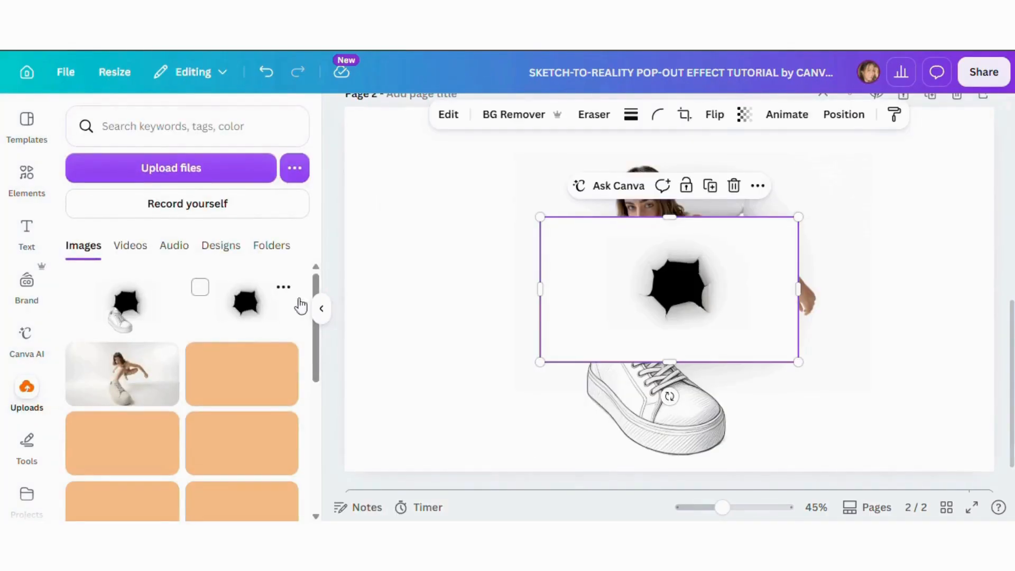
pyautogui.click(321, 309)
pyautogui.click(709, 115)
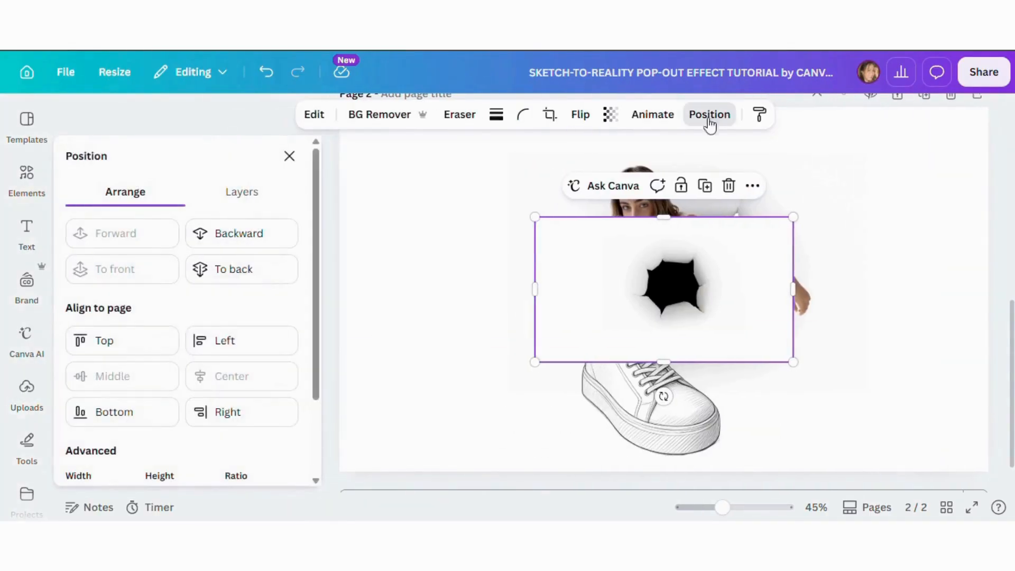
pyautogui.click(106, 346)
pyautogui.click(220, 349)
pyautogui.moveTo(596, 250); pyautogui.dragTo(988, 471)
pyautogui.click(289, 157)
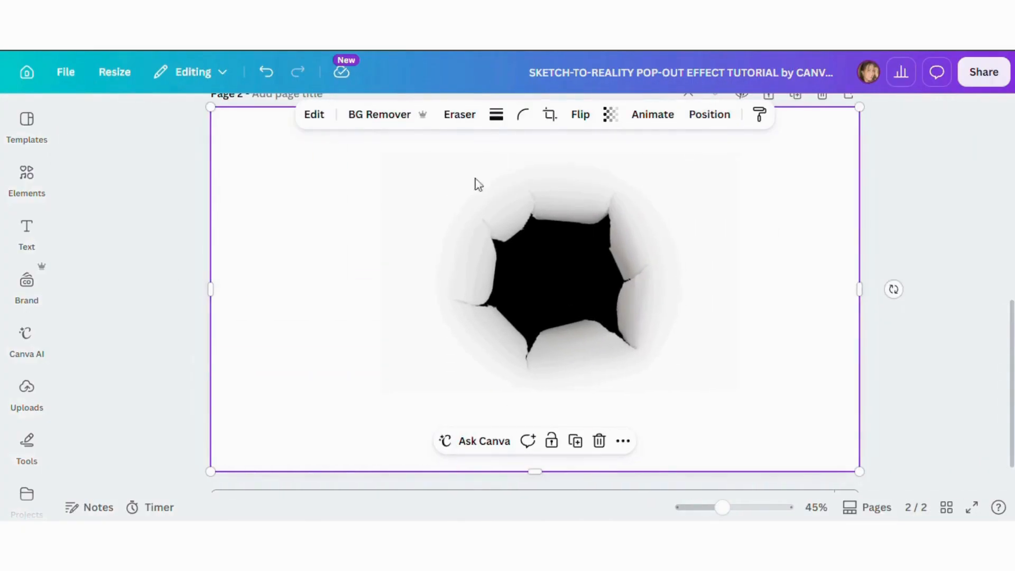
# Move the black torn-hole image in the layer order to just below the hollow hole and shoe image.
pyautogui.click(947, 261)
pyautogui.moveTo(723, 507); pyautogui.dragTo(721, 508)
pyautogui.click(751, 372)
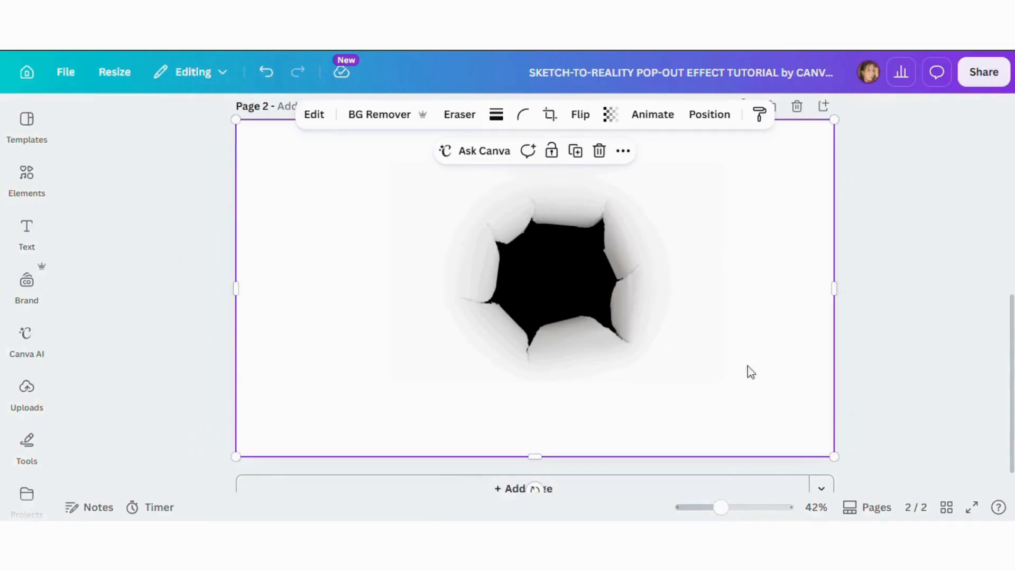
pyautogui.click(708, 118)
pyautogui.click(242, 201)
pyautogui.moveTo(212, 286); pyautogui.dragTo(212, 433)
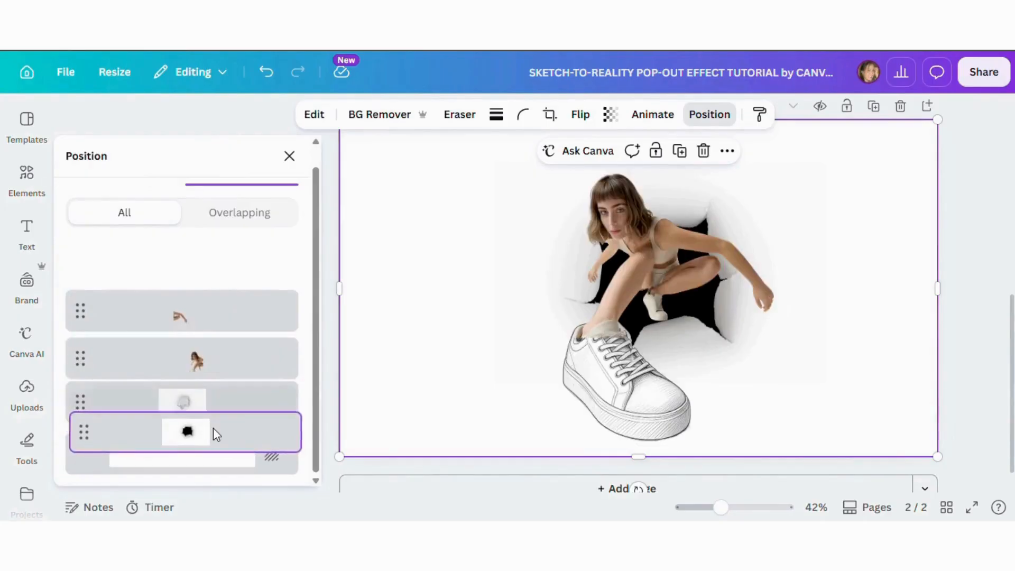
pyautogui.click(288, 157)
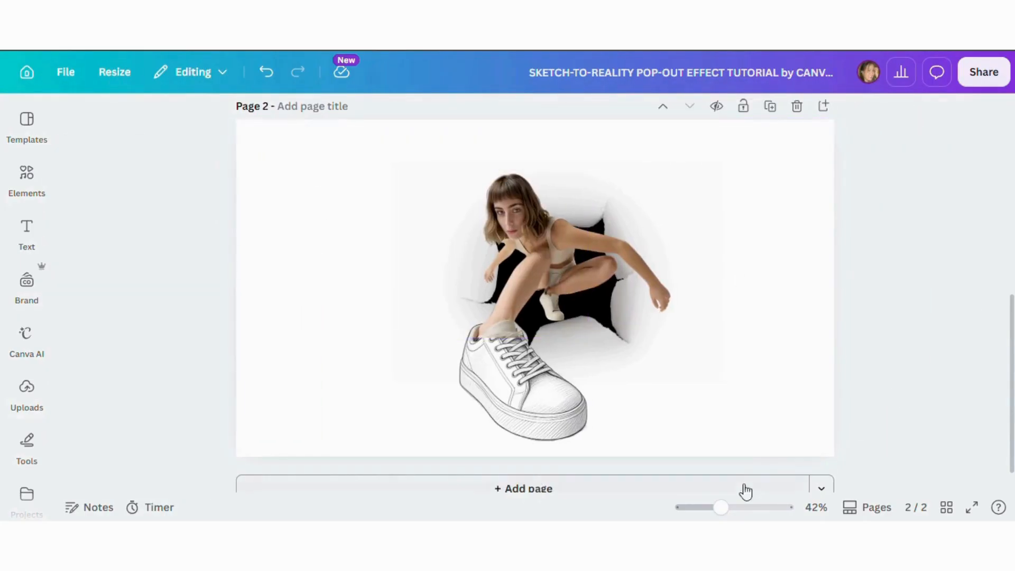
pyautogui.moveTo(722, 507); pyautogui.dragTo(730, 506)
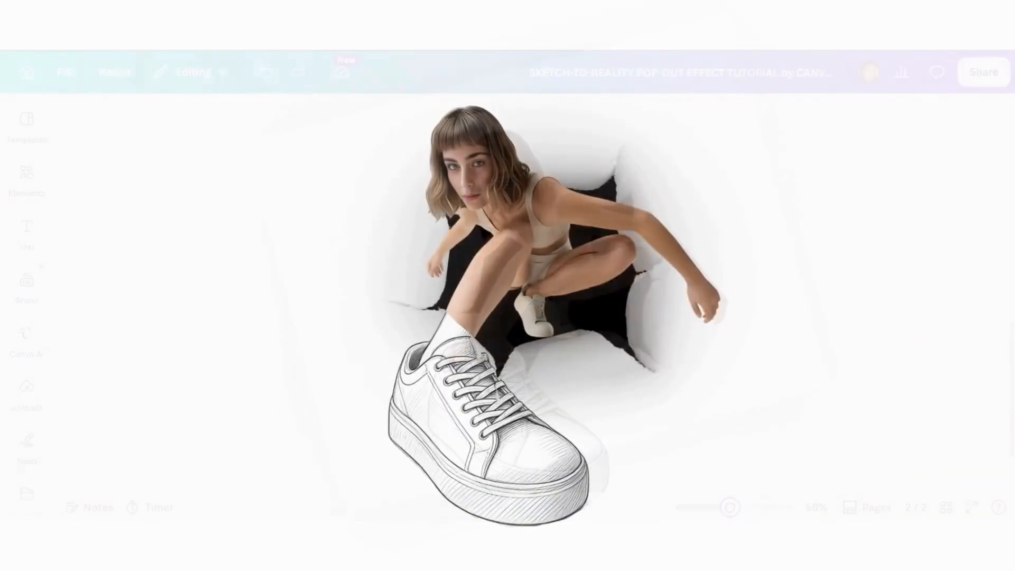